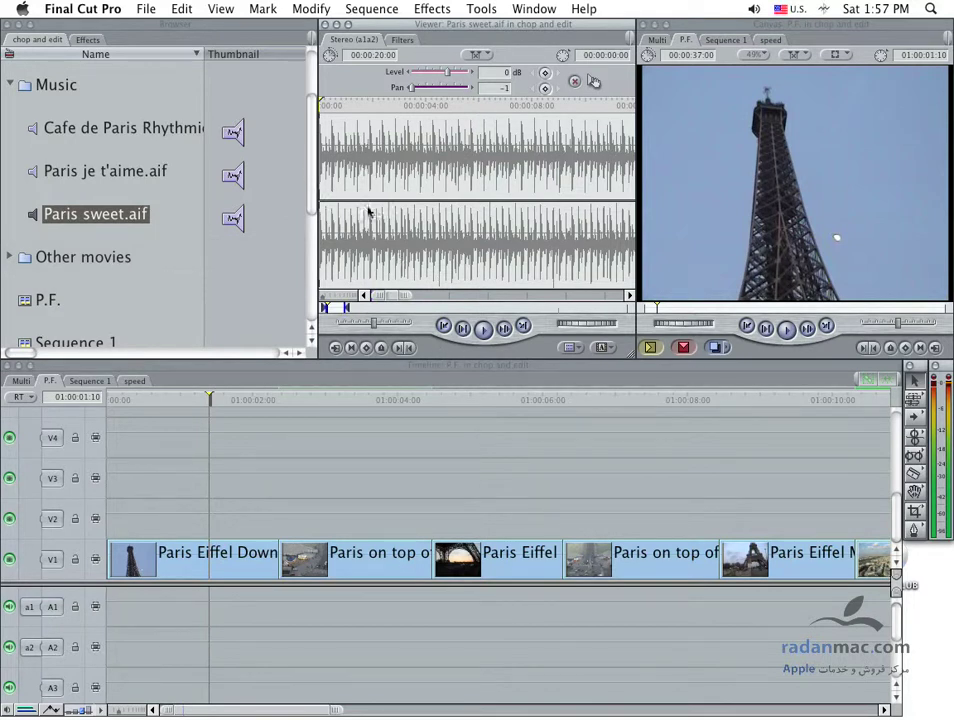
Preview Paris sweet.aif, set a 10:00 duration, and return the playhead to the start
click(492, 336)
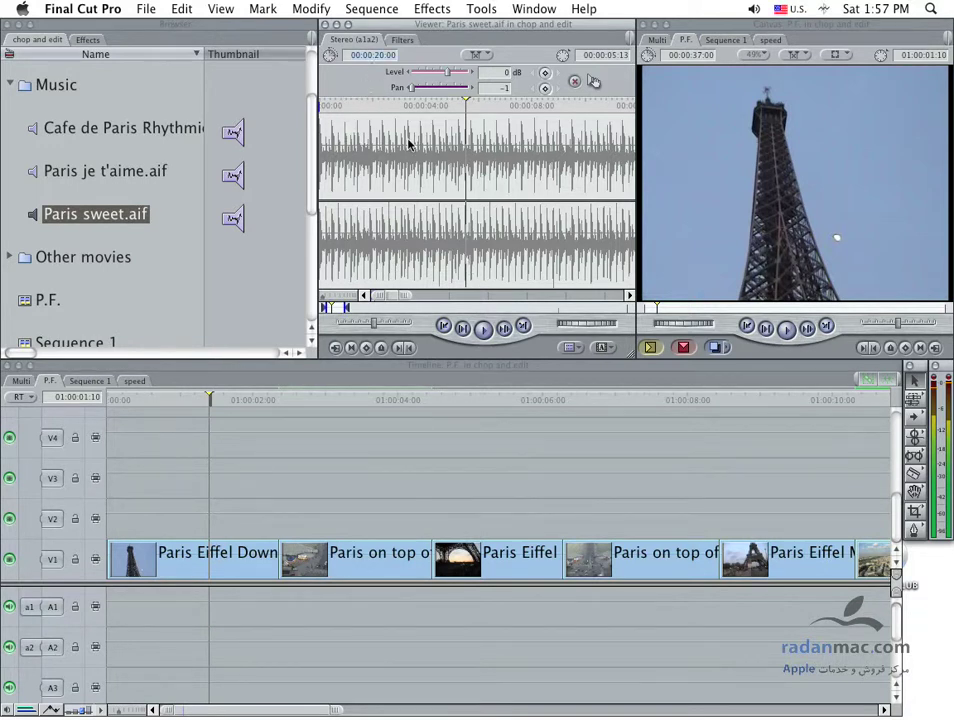
text(1000)
key(Return)
drag(331, 310, 313, 314)
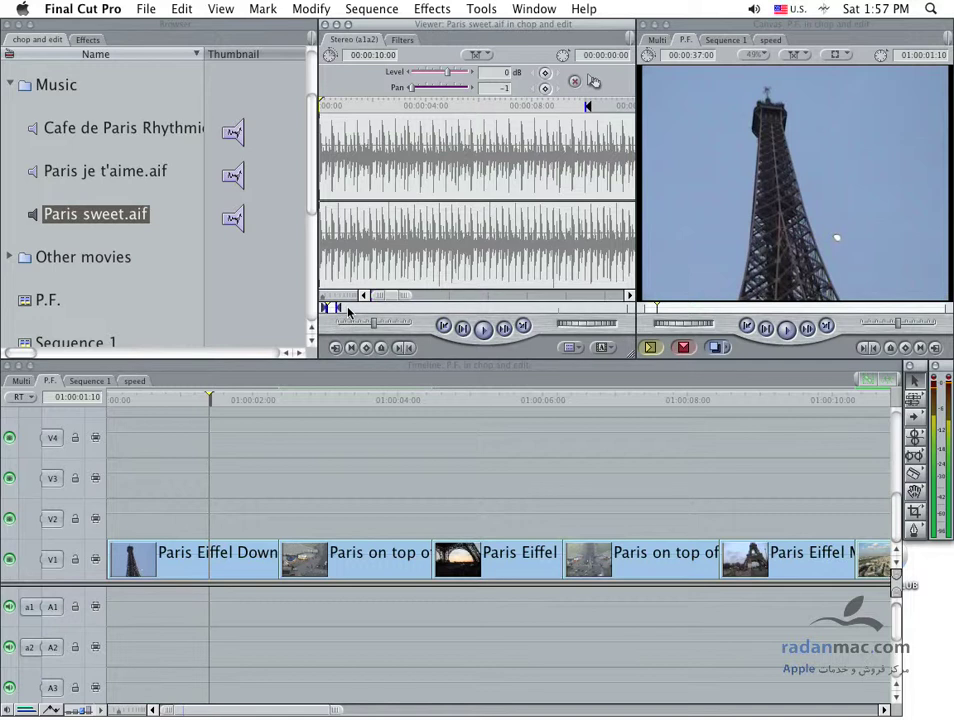
Make a subclip from the marked 10-second section, naming it 'paris beeat'
click(300, 8)
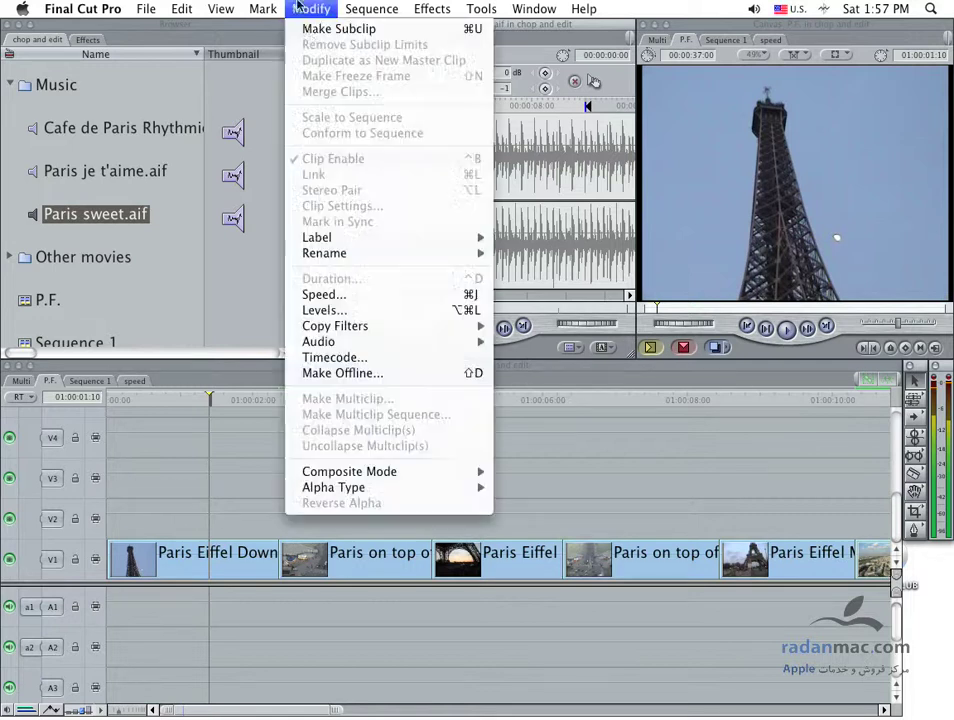
click(372, 31)
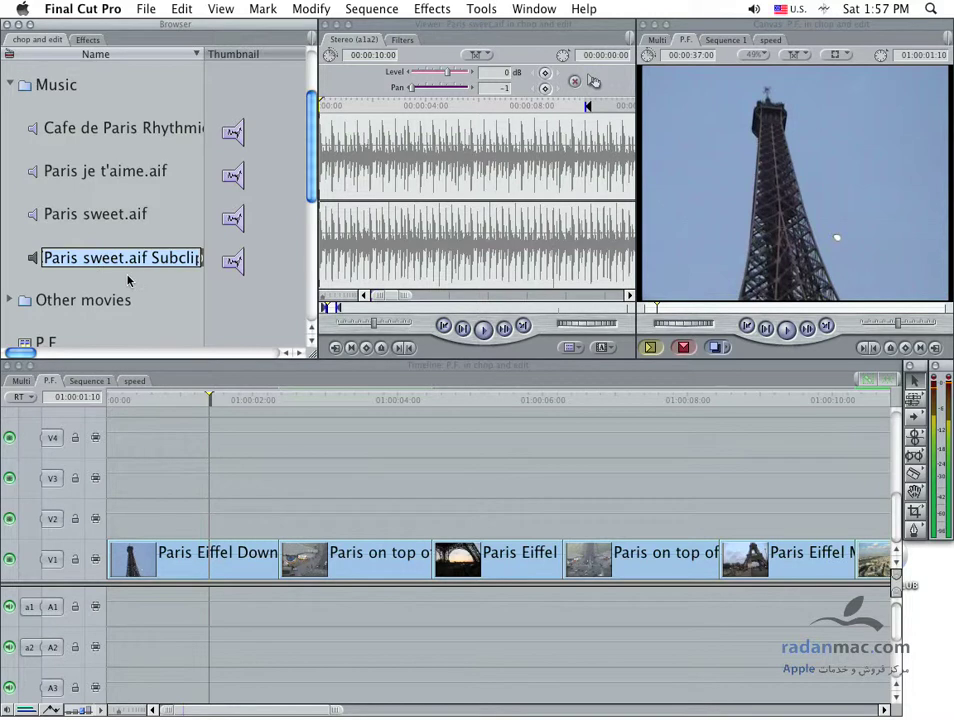
text(pat)
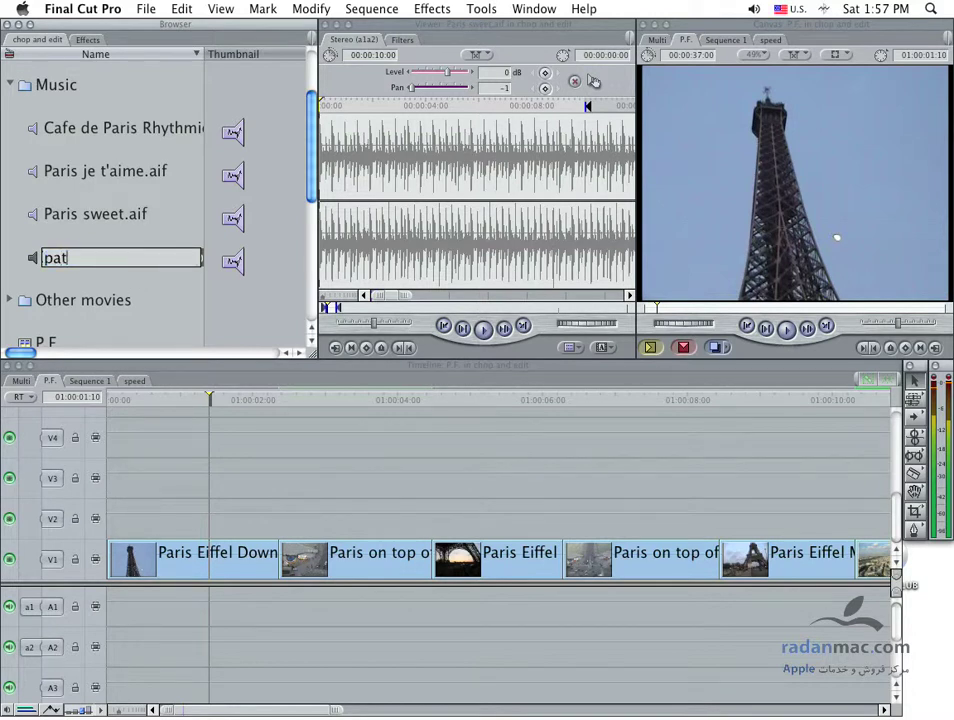
key(BackSpace)
text(rt)
key(BackSpace)
key(BackSpace)
key(BackSpace)
key(Return)
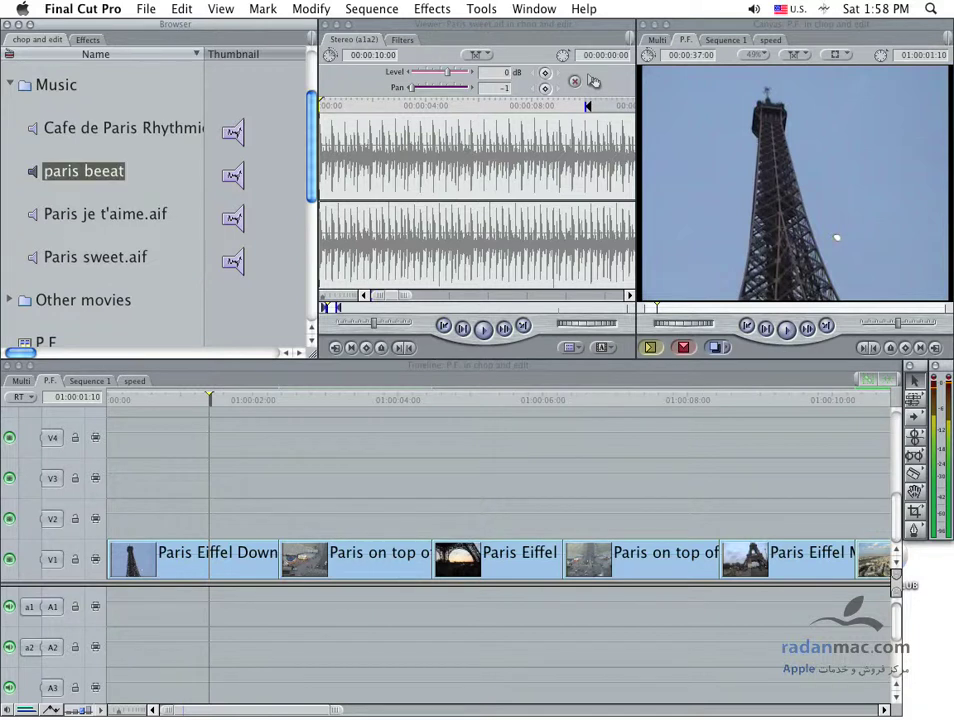
key(Return)
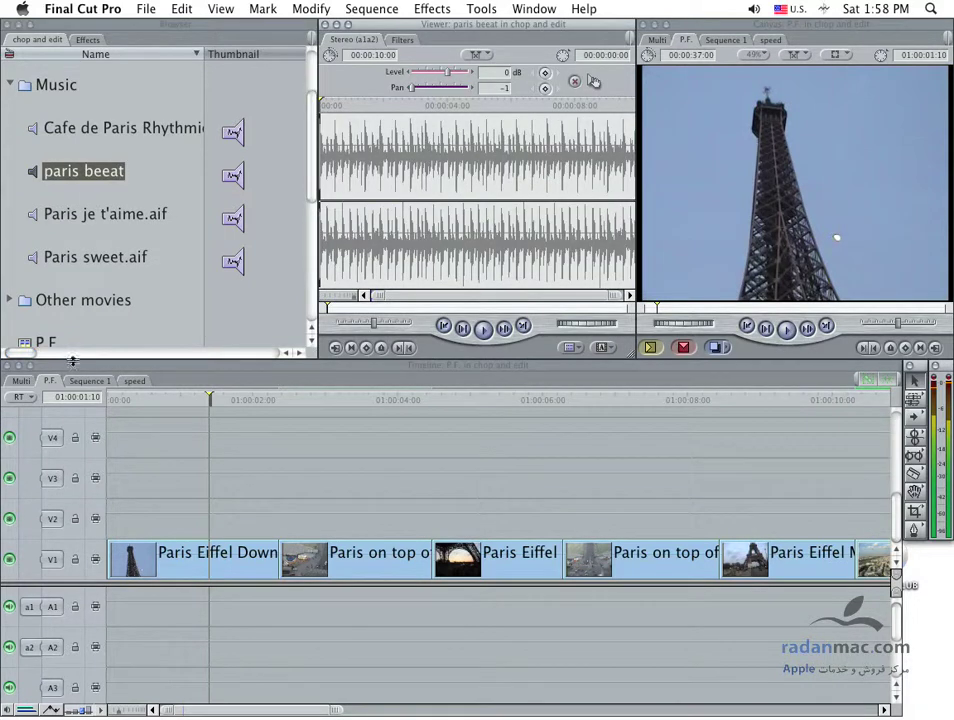
Correct the subclip's name to 'paris beeeat'
click(100, 174)
key(BackSpace)
text(e)
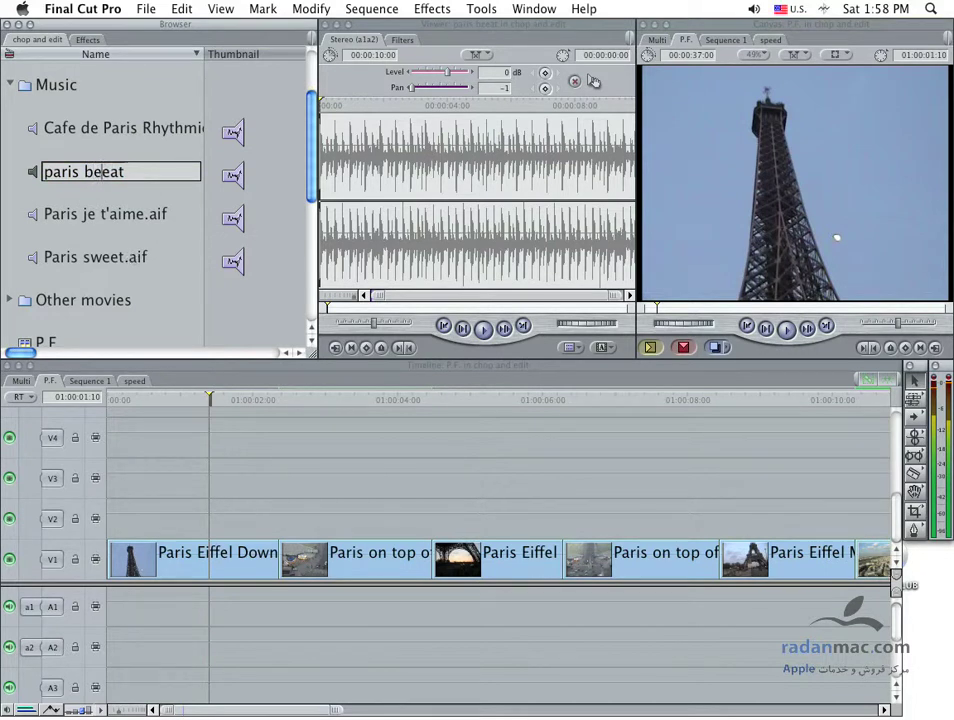
text(e)
key(Return)
key(shift+Tab)
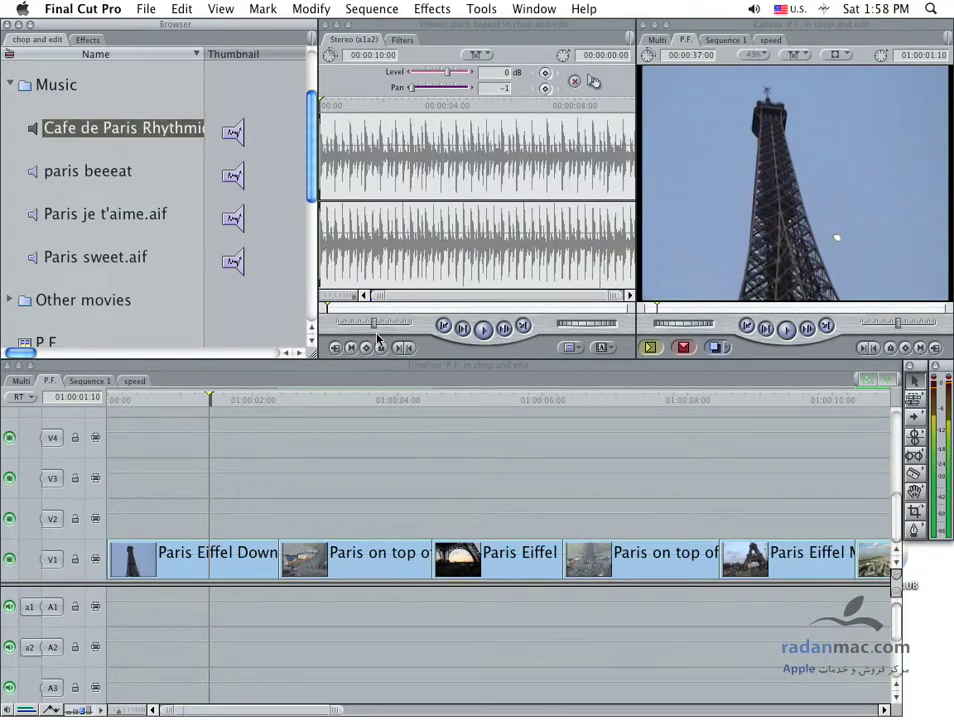
Play the paris beeeat subclip and try Mark > Audio Peaks > Mark on it
double_click(38, 168)
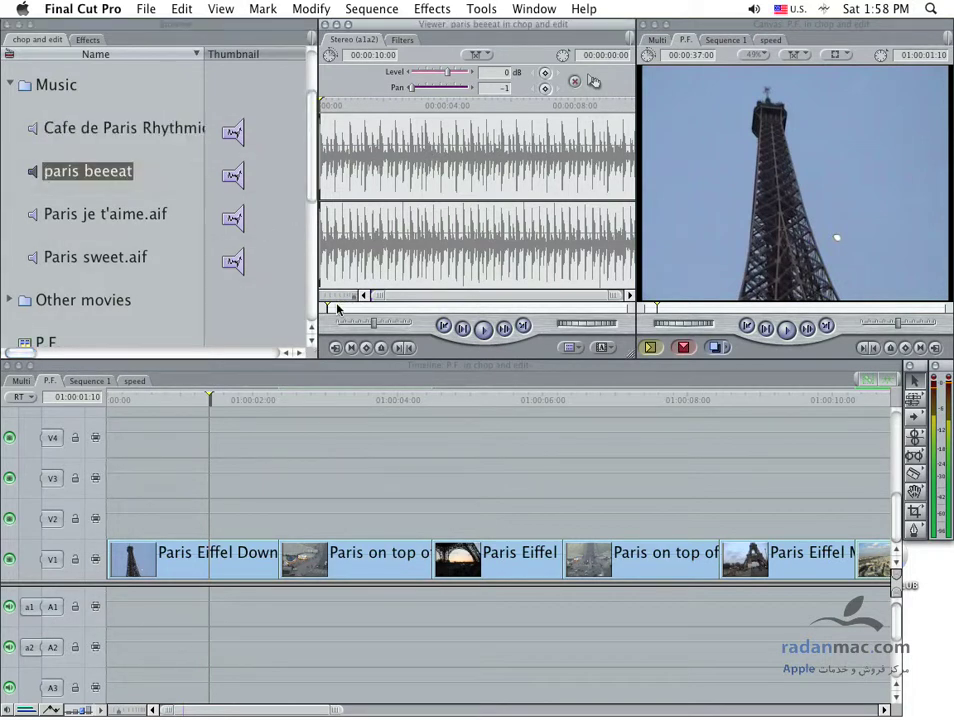
click(481, 331)
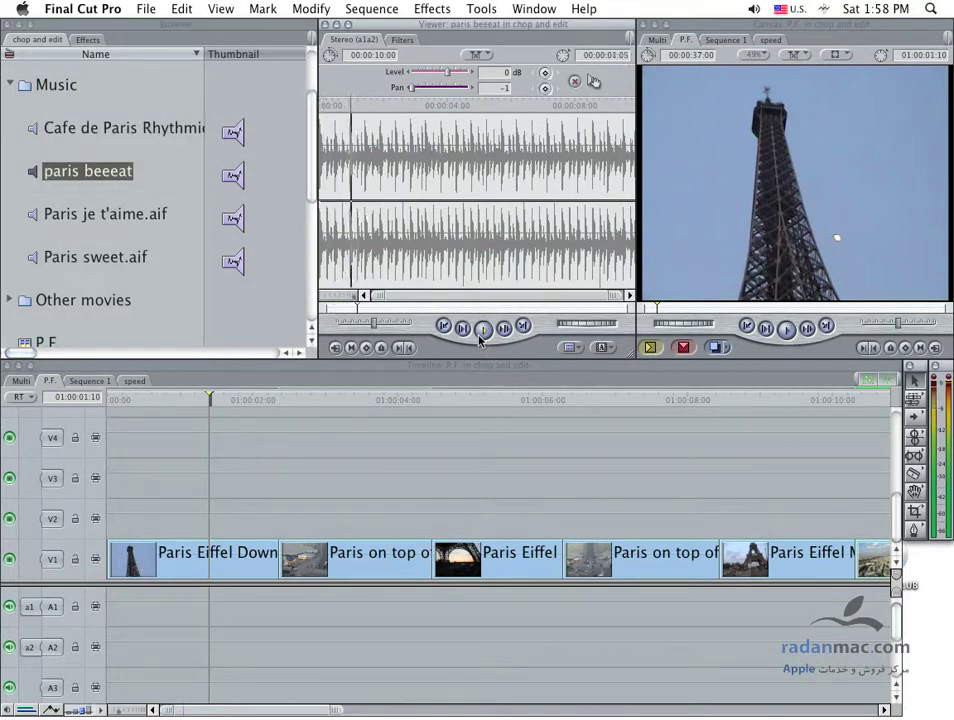
key(space)
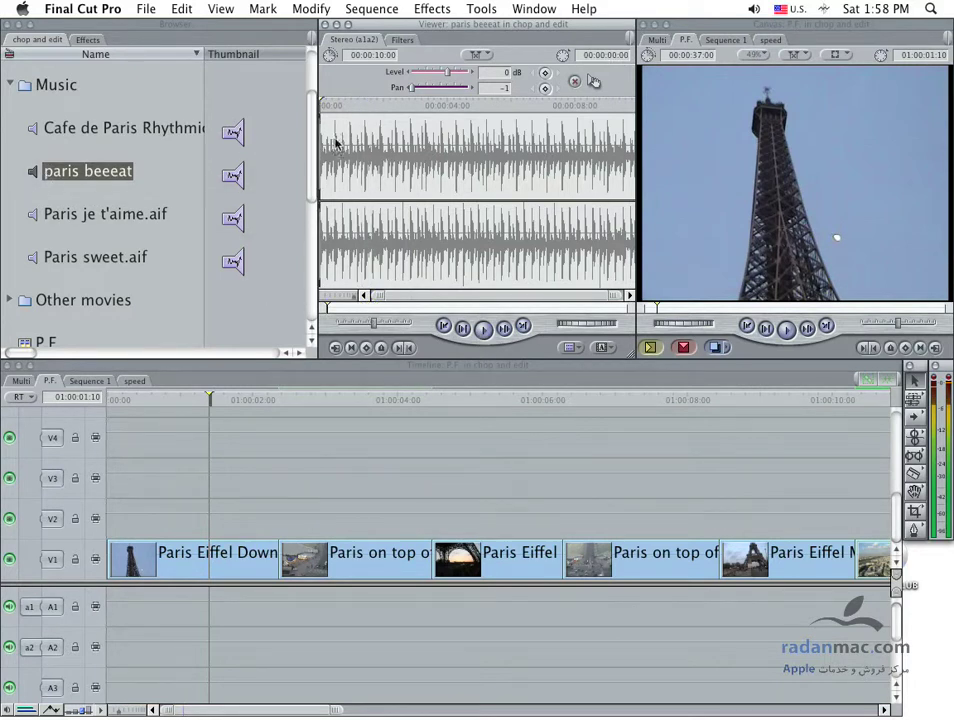
click(270, 10)
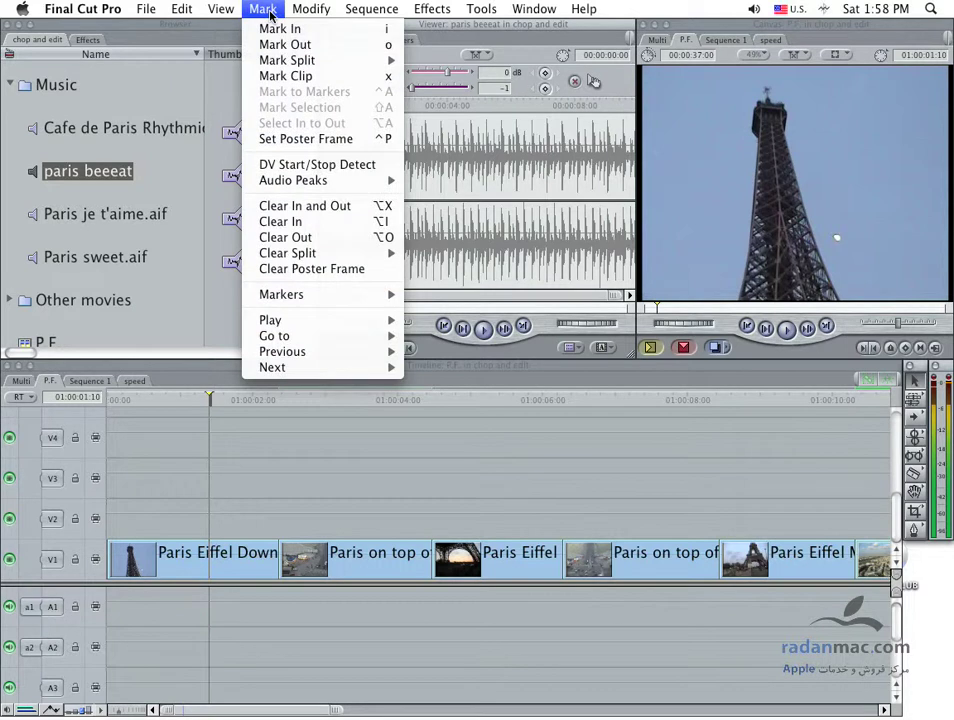
mouse_move(320, 180)
click(37, 266)
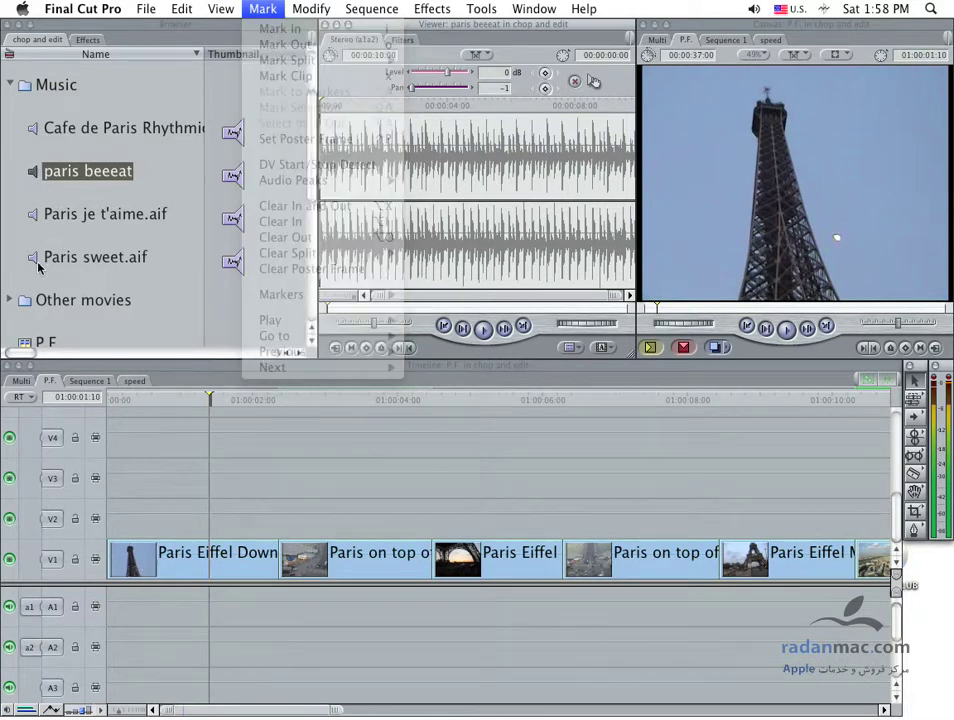
Open the original Paris sweet.aif, jump to its end, and close the Mark menu unused
double_click(35, 258)
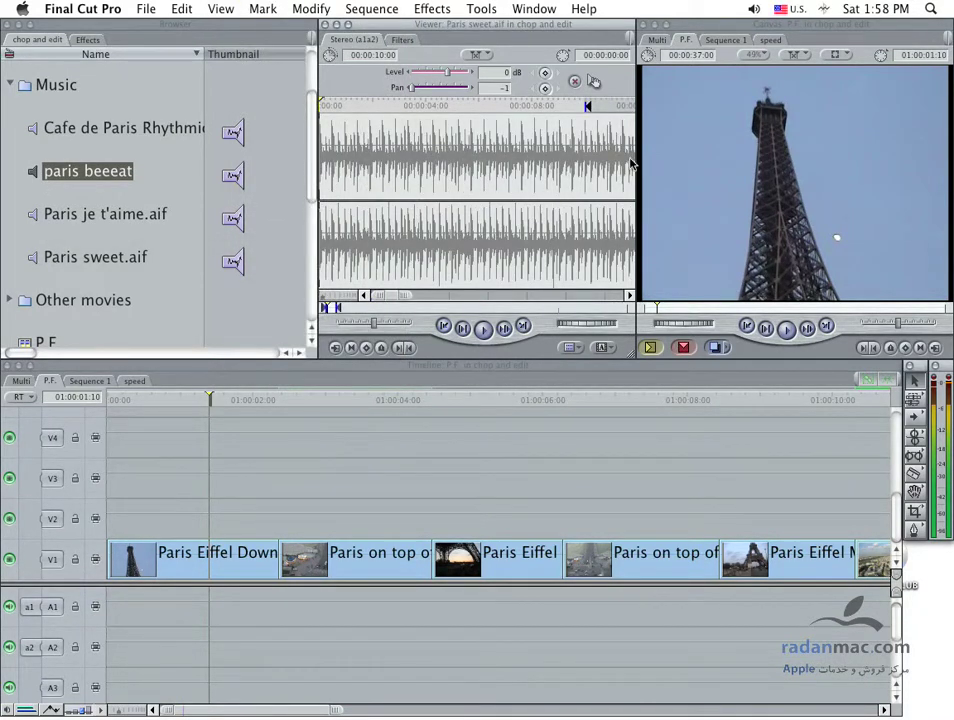
key(End)
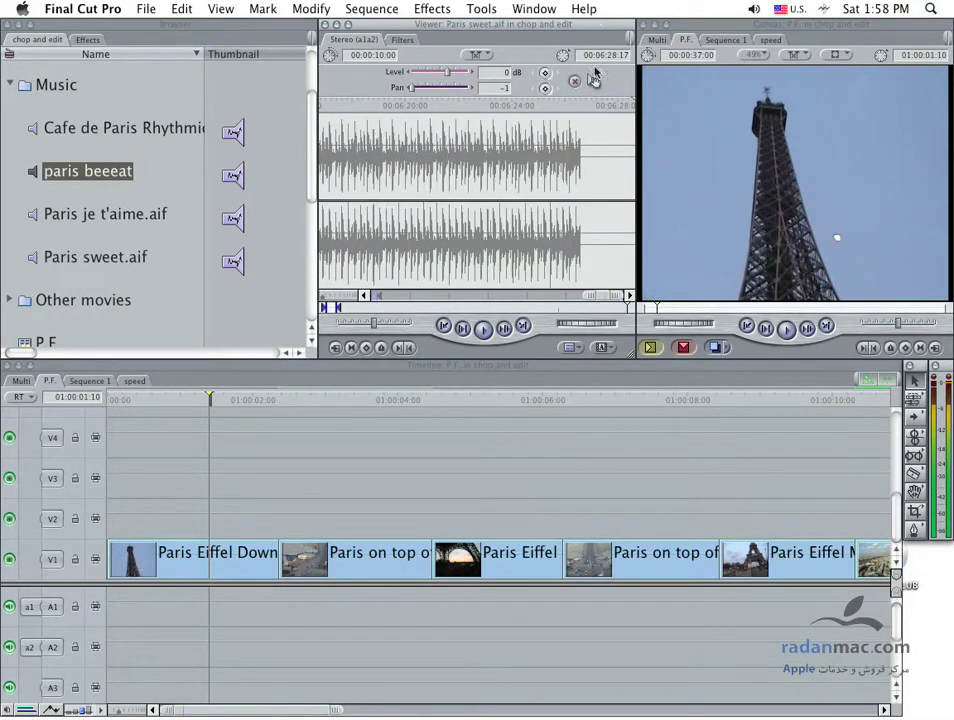
click(263, 9)
mouse_move(300, 180)
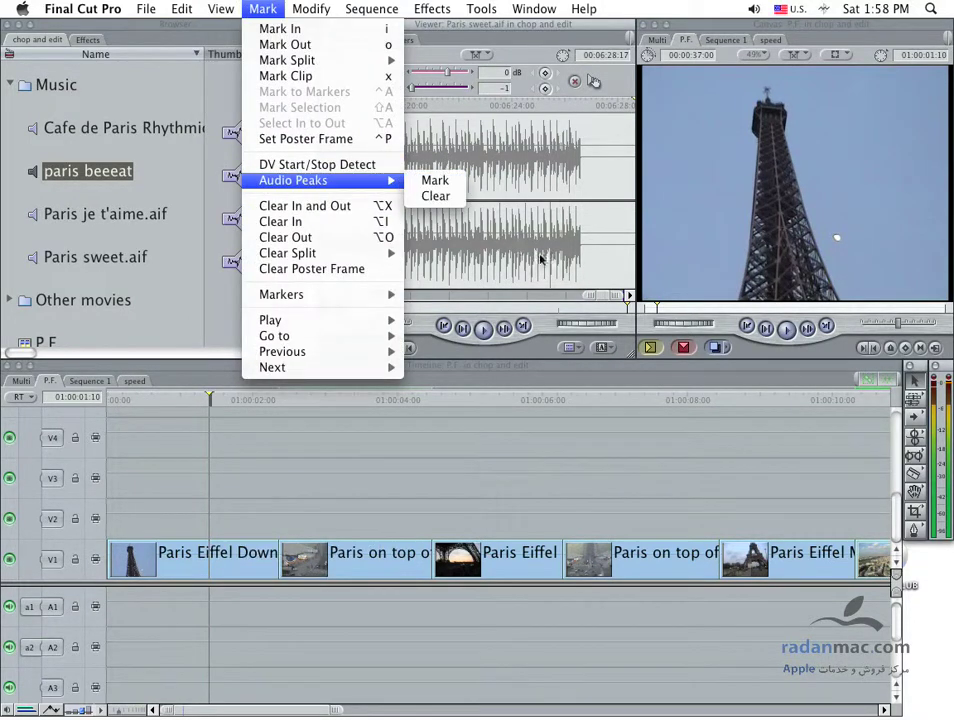
click(545, 330)
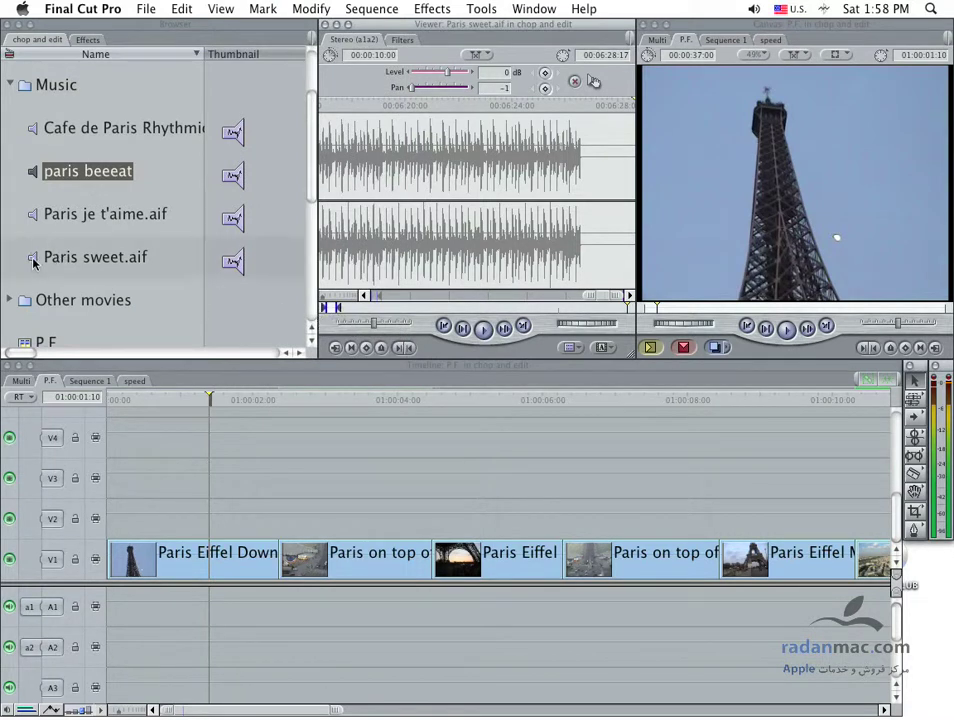
Drop the paris beeeat subclip onto tracks A1 and A2 and open its timeline copy
double_click(36, 175)
mouse_move(342, 307)
mouse_down()
mouse_move(416, 313)
mouse_move(255, 314)
mouse_up()
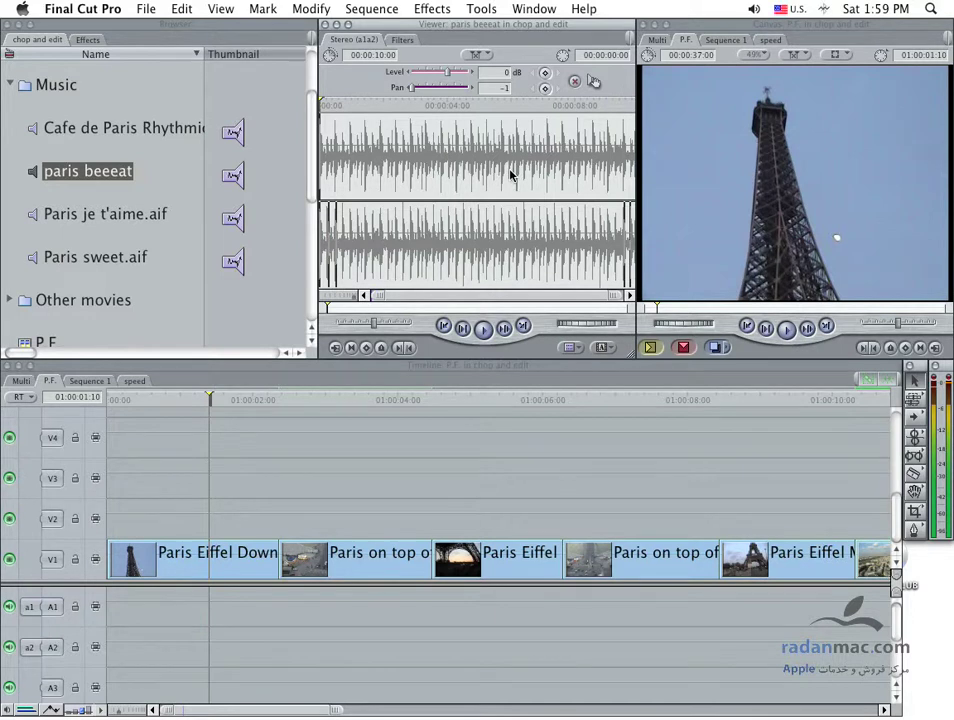
drag(594, 81, 105, 604)
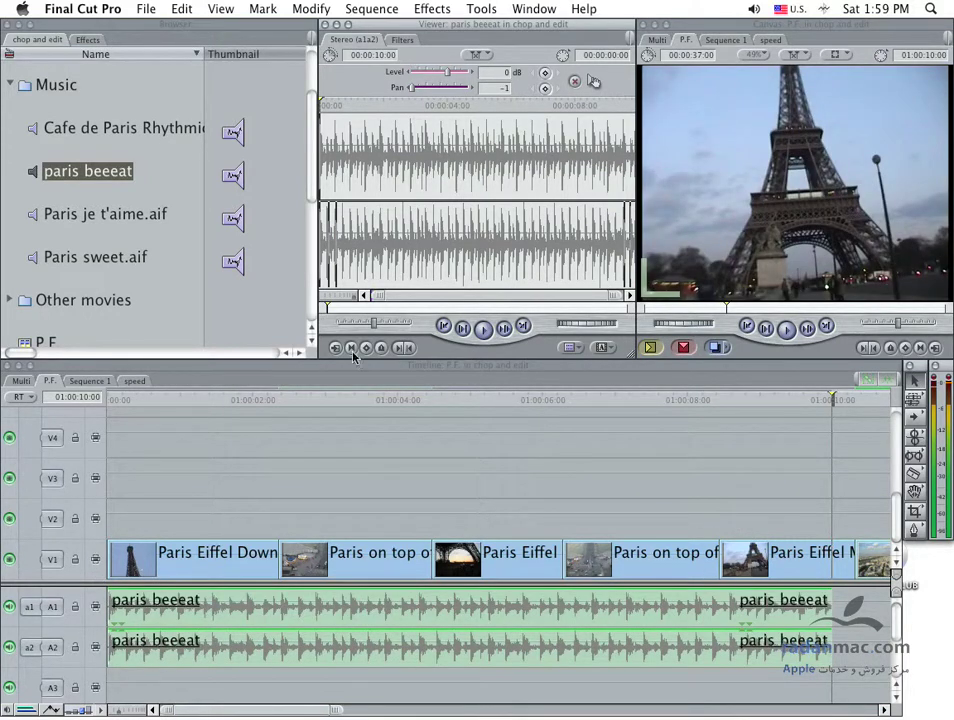
double_click(287, 603)
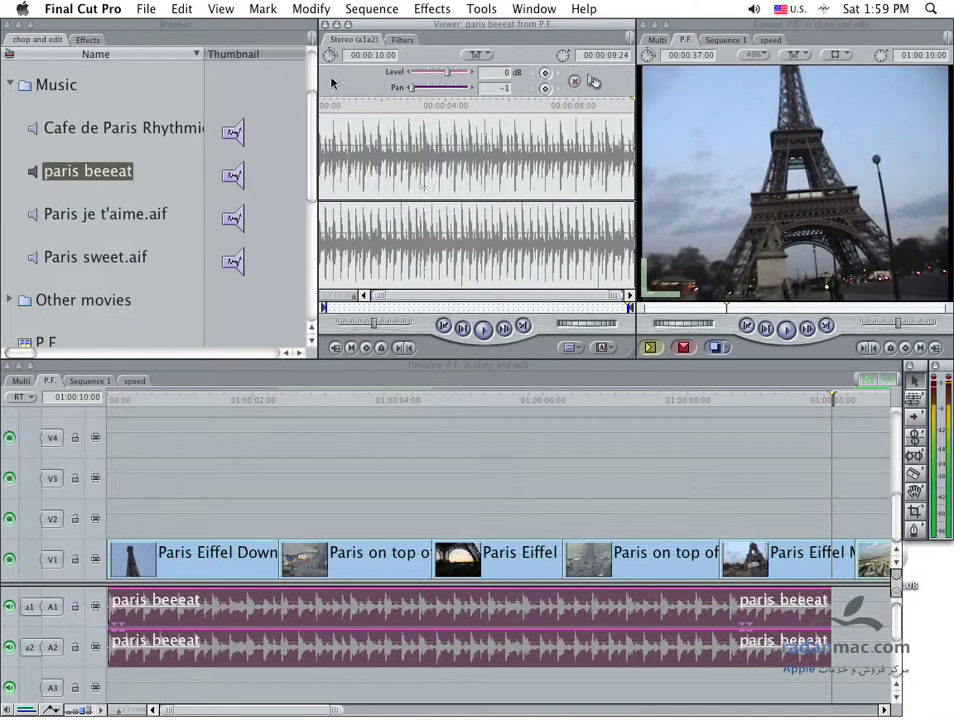
Add audio-peak markers to the paris beeeat clip on A1/A2, then deselect it
click(311, 9)
mouse_move(265, 8)
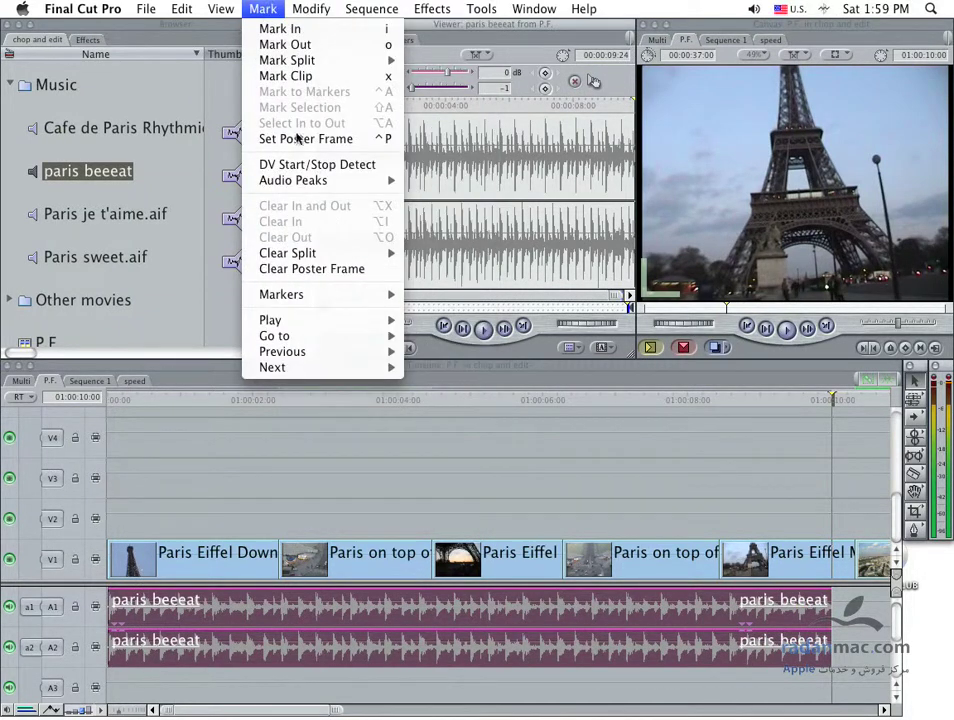
mouse_move(334, 178)
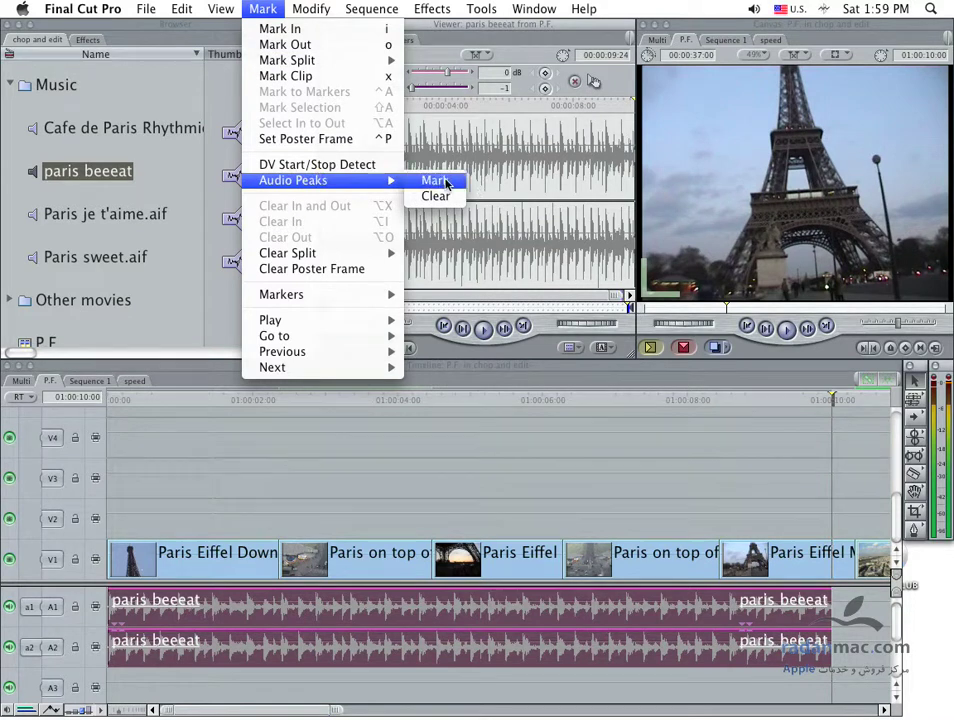
click(445, 183)
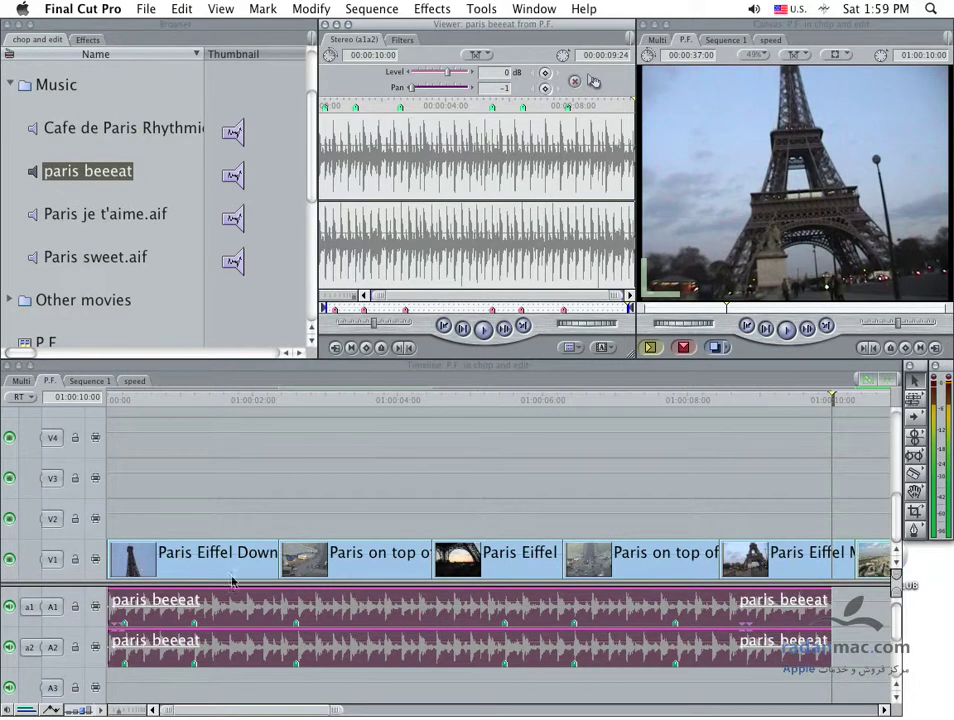
click(347, 507)
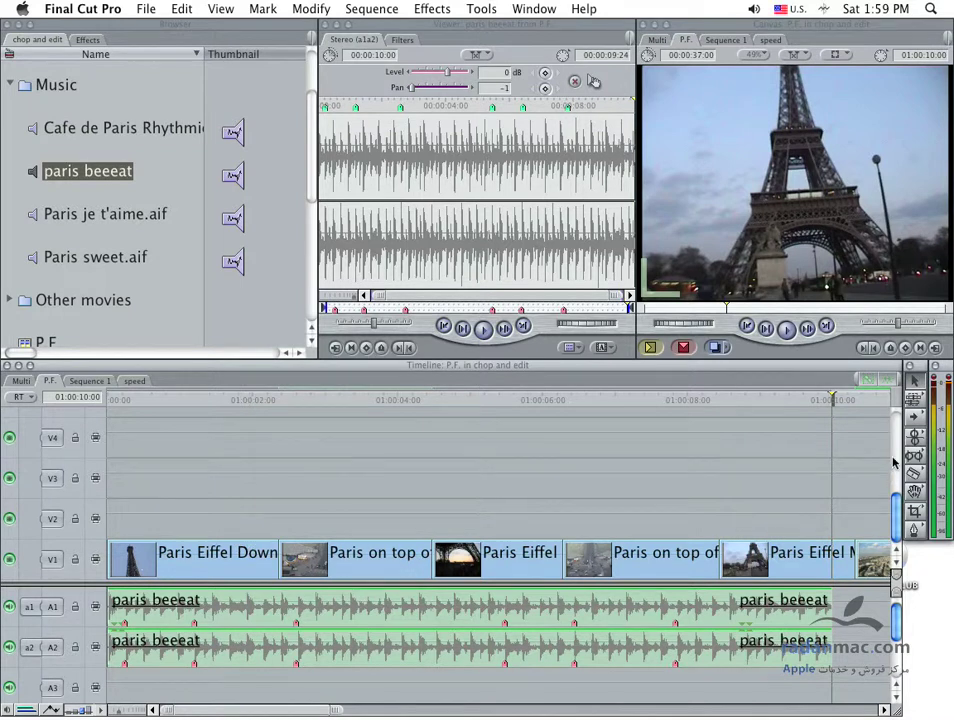
Roll the five V1 cuts left so each lands on an audio peak marker
key(r)
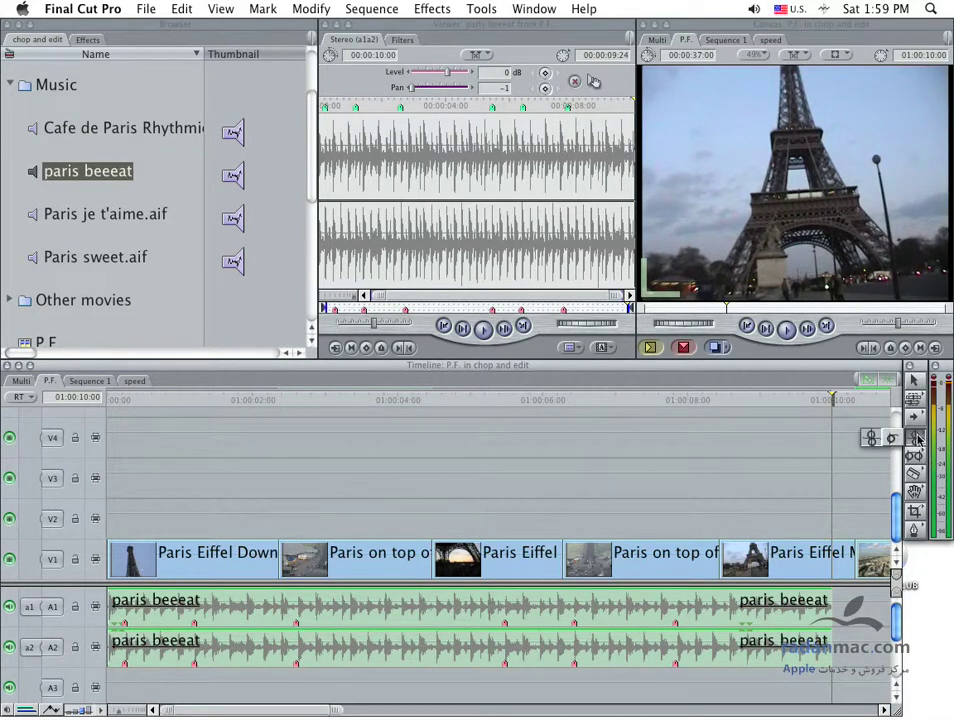
drag(278, 556, 188, 562)
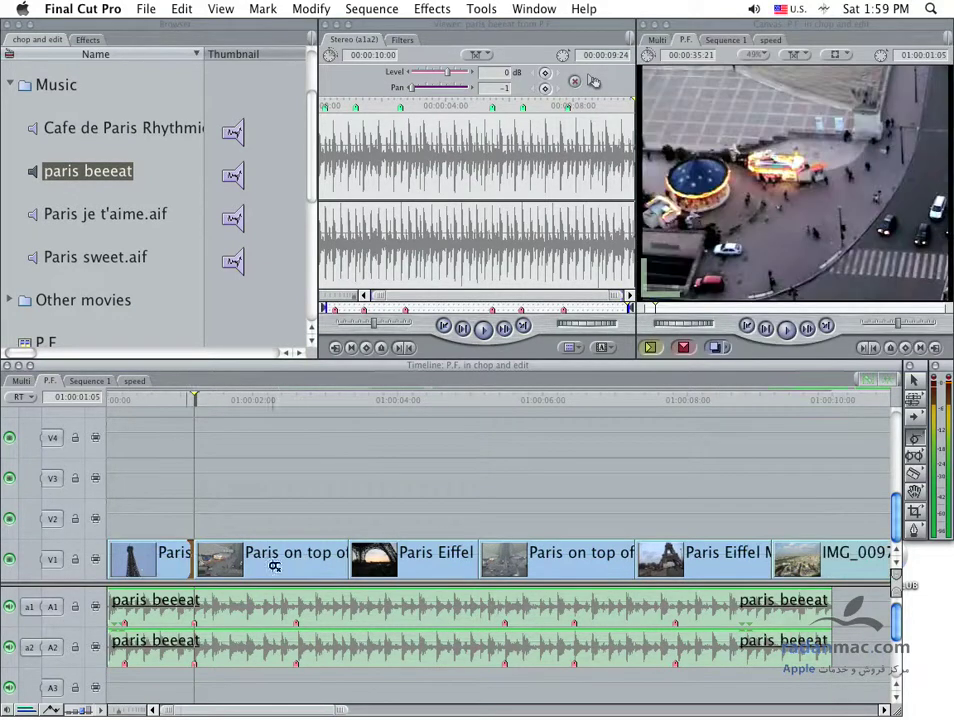
drag(343, 557, 292, 560)
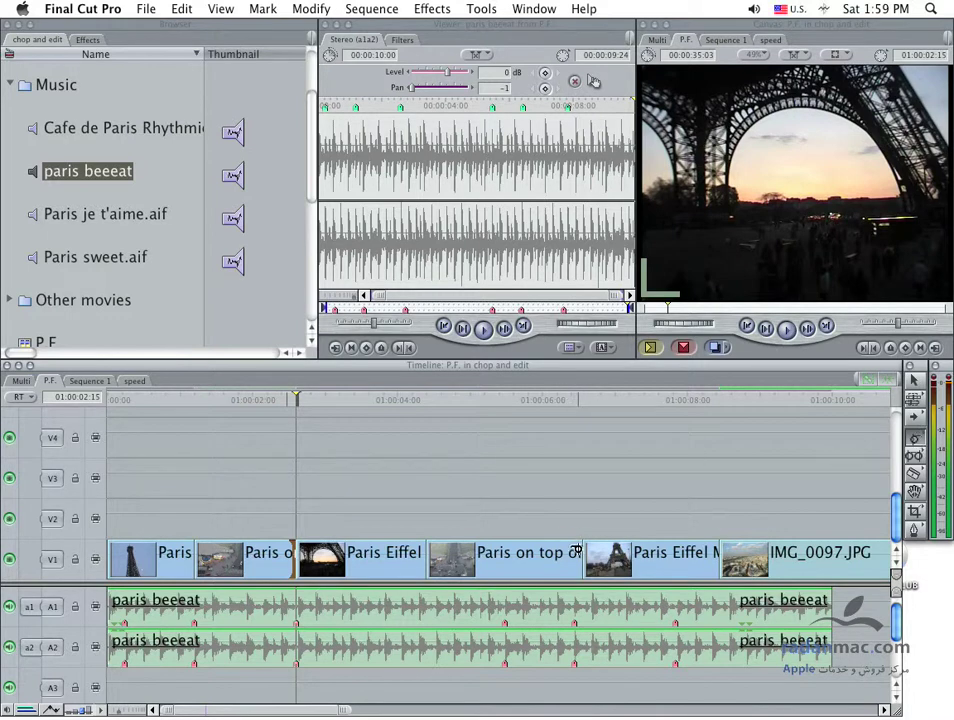
drag(580, 555, 504, 553)
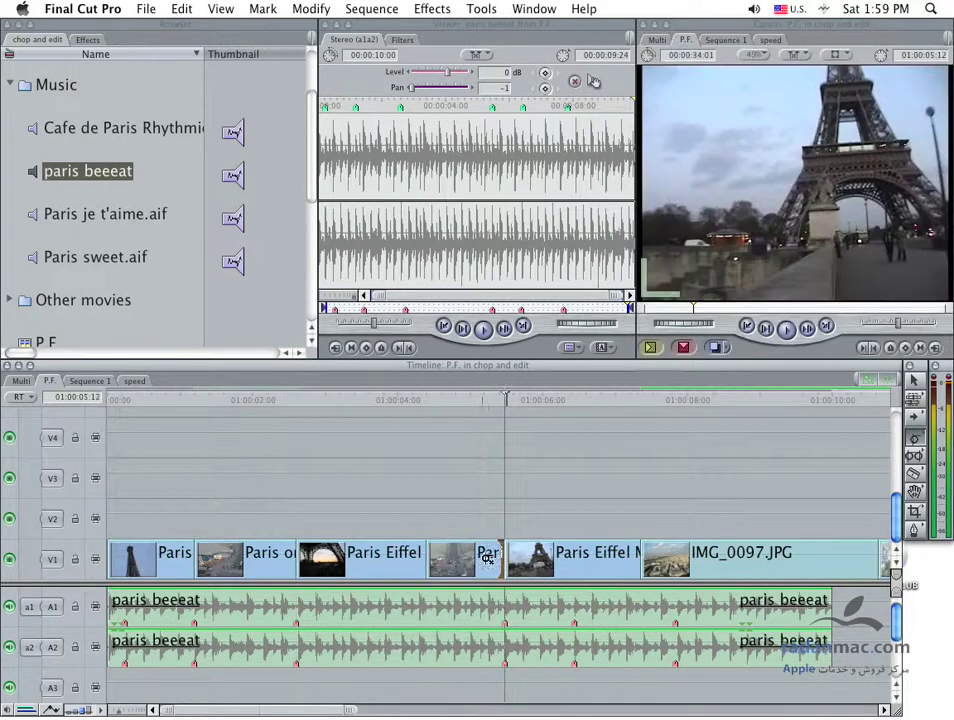
drag(637, 551, 575, 553)
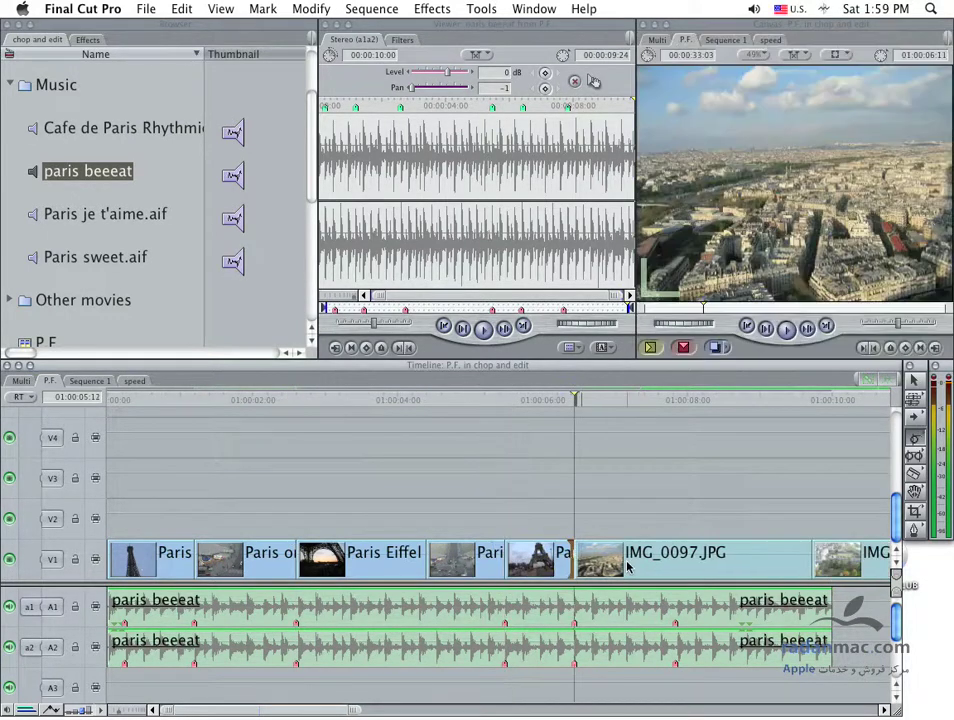
drag(808, 560, 675, 555)
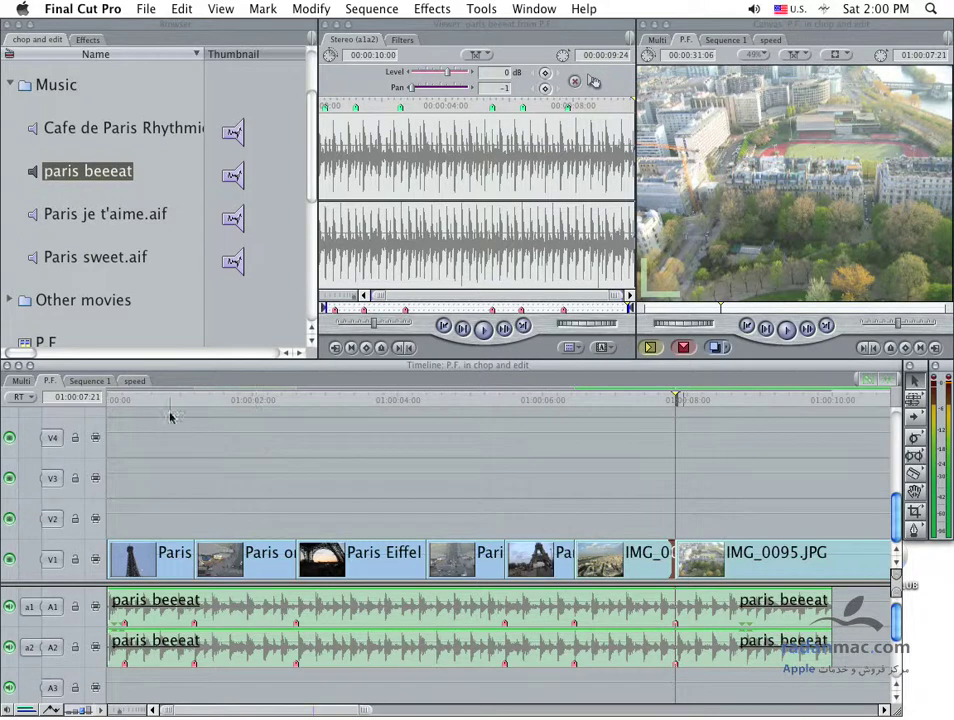
Play the sequence from the start to check the cuts, then open the paris beeeat clip
click(140, 401)
key(space)
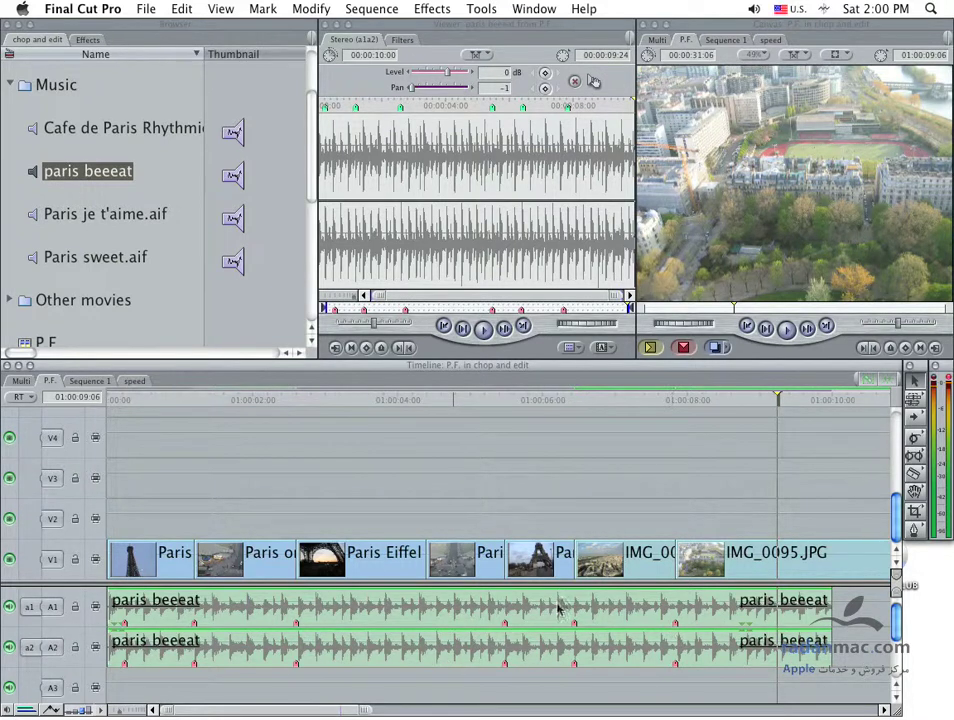
double_click(449, 606)
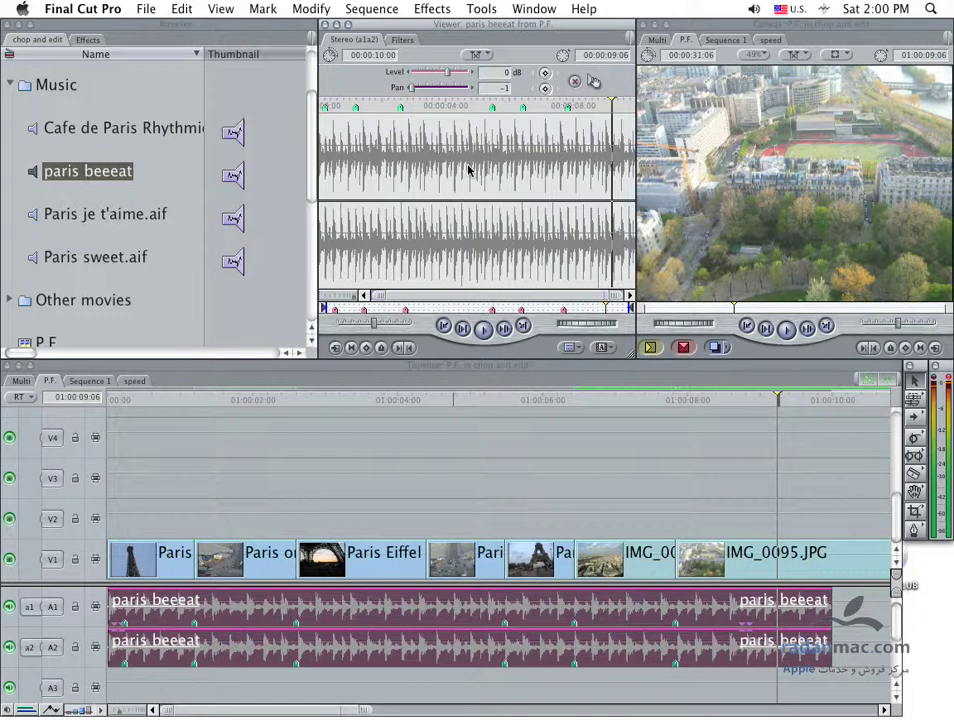
Raise paris beeeat to 5 dB and re-mark audio peaks for denser markers
drag(463, 144, 463, 136)
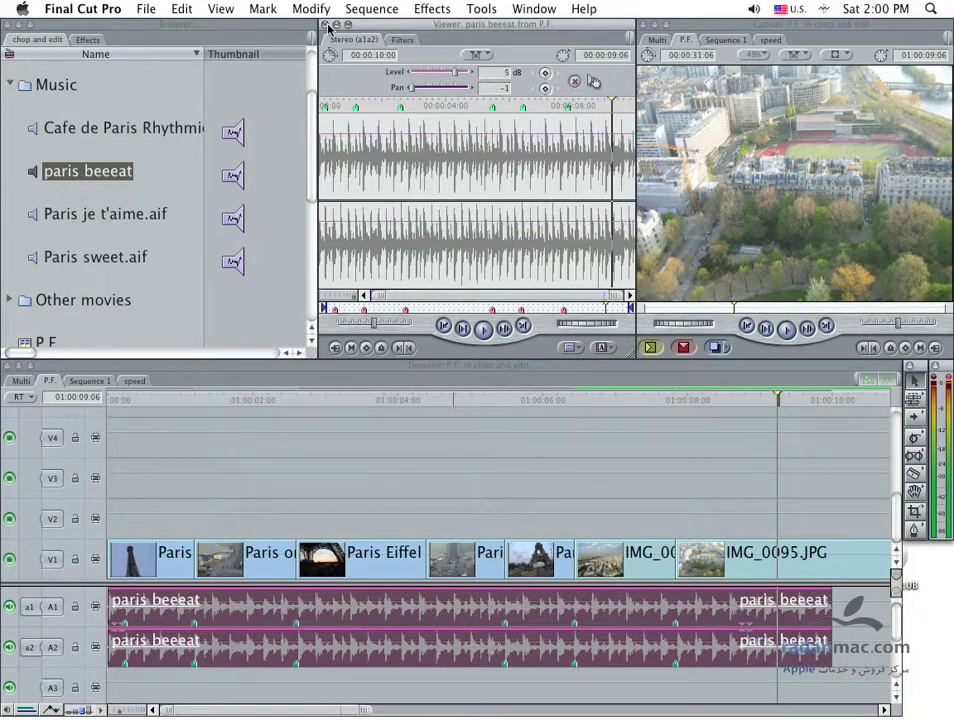
click(264, 9)
mouse_move(405, 186)
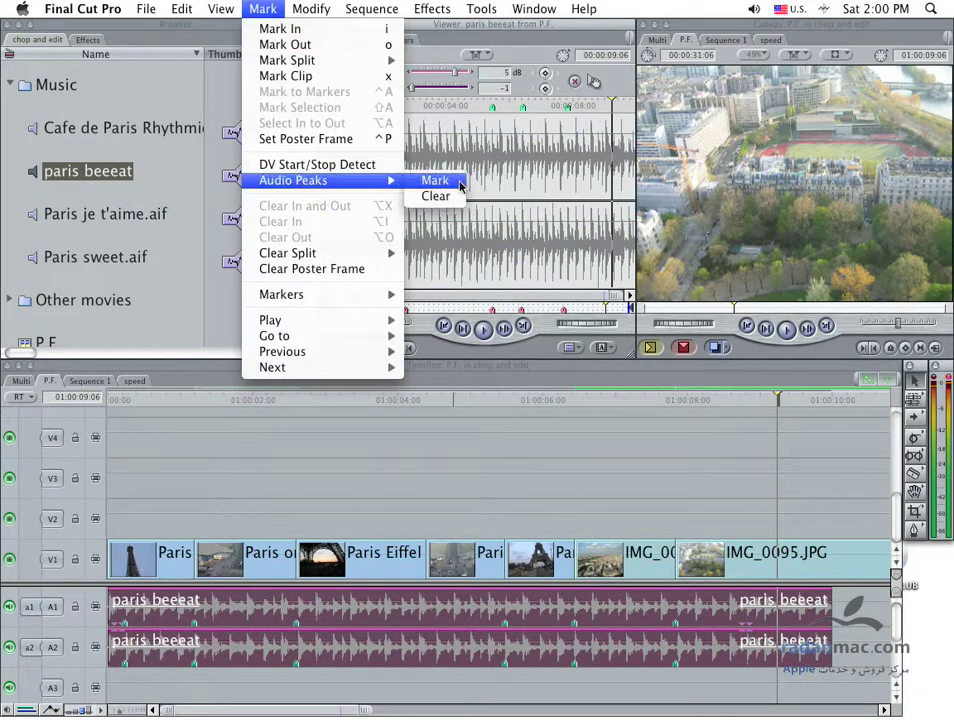
click(437, 181)
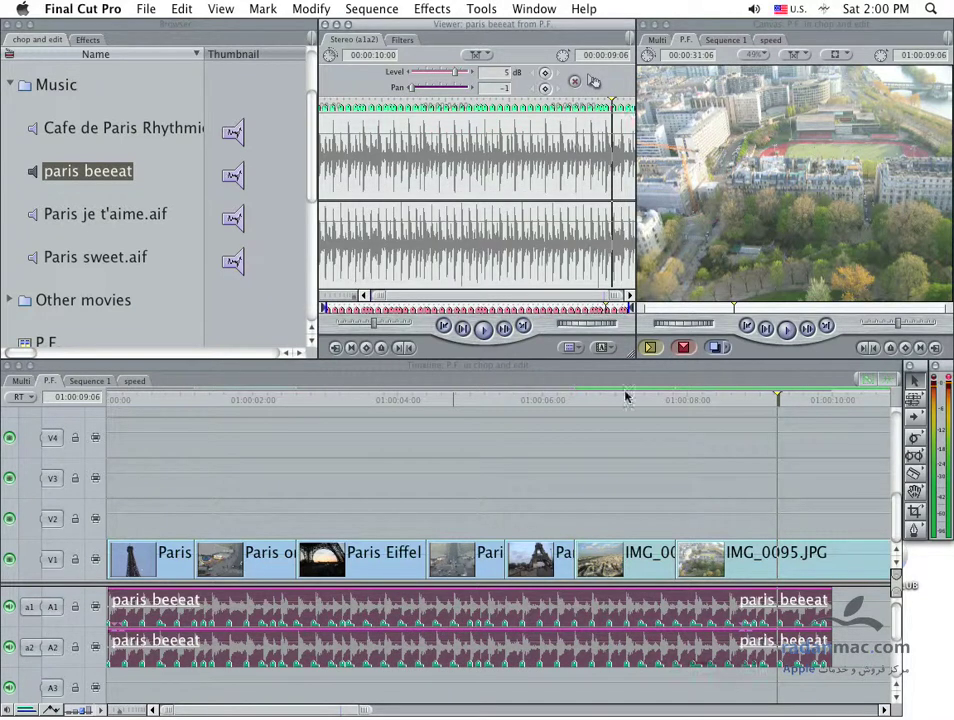
click(549, 481)
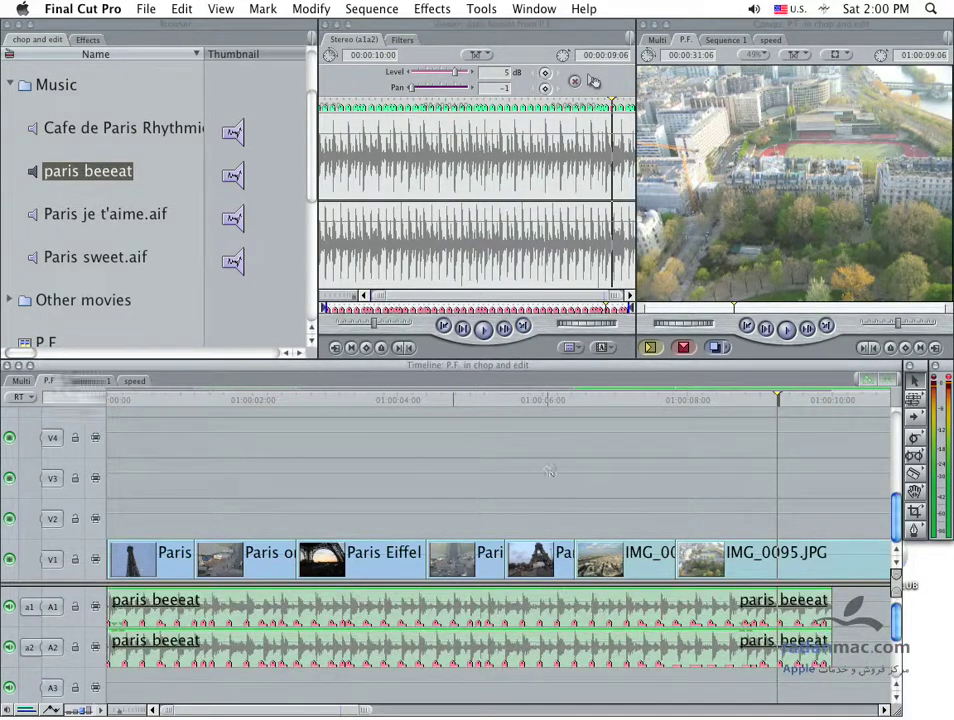
key(super+equal)
key(super+equal)
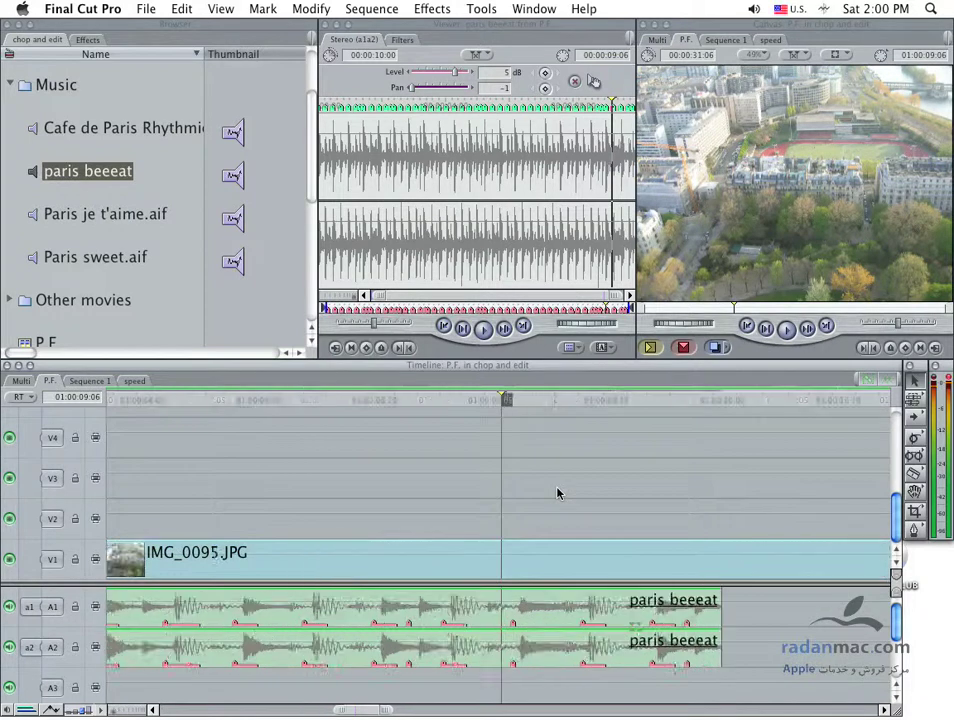
drag(369, 712, 187, 698)
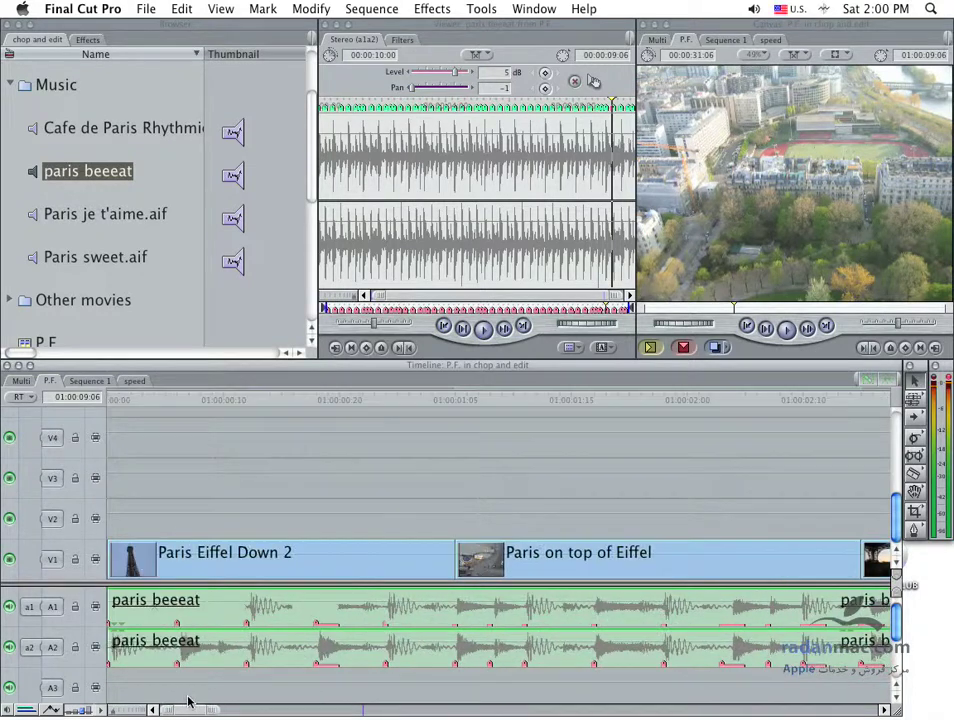
key(shift+z)
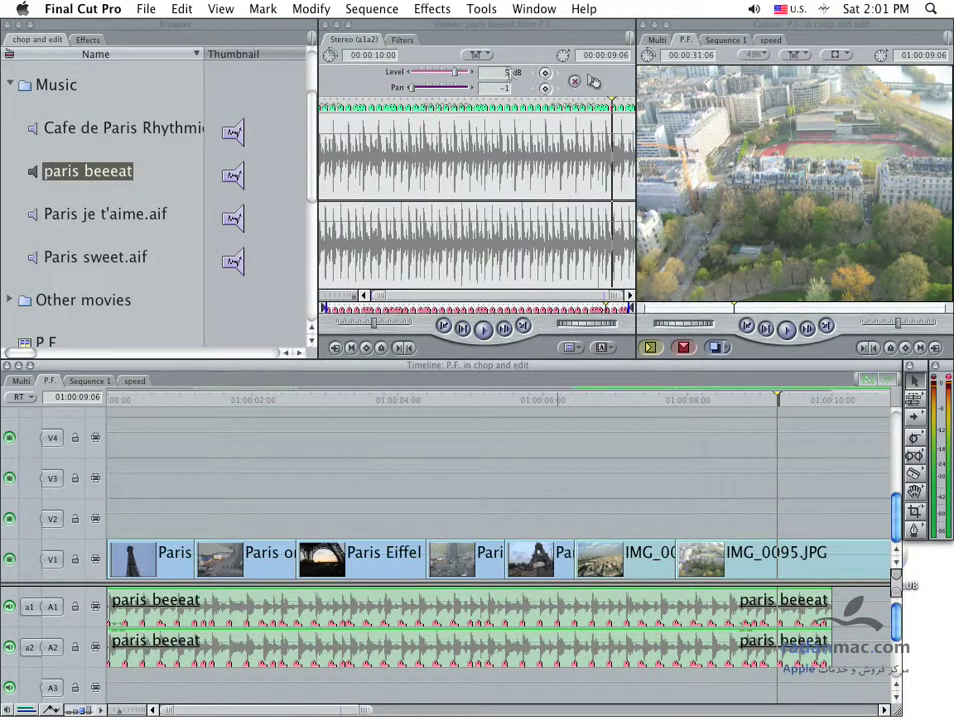
click(509, 102)
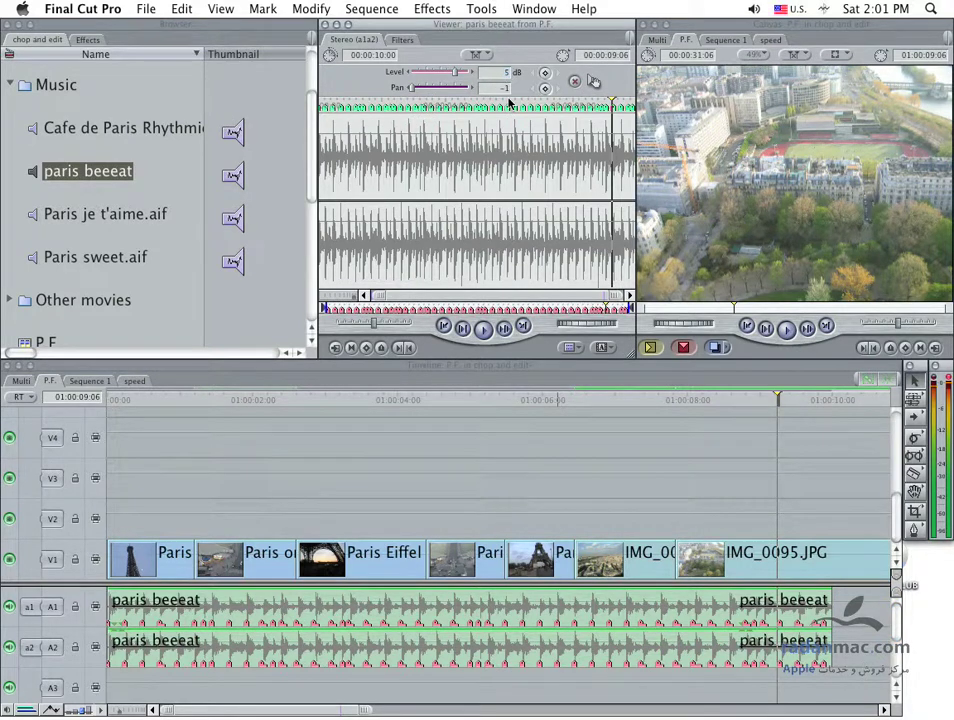
text(0)
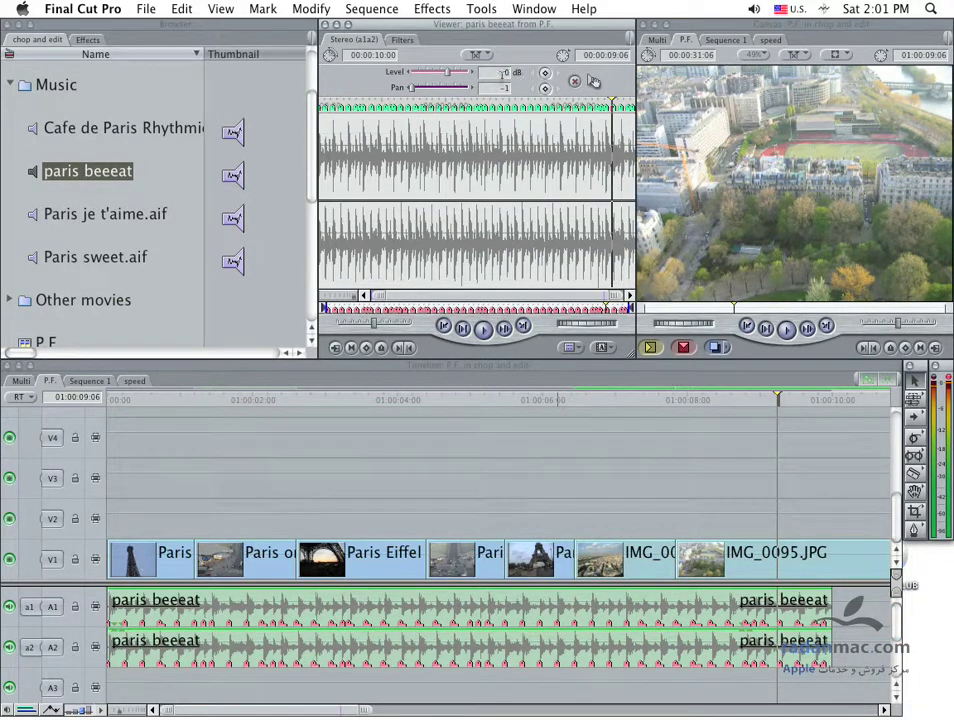
Set the paris beeeat level to -10 dB, then -1 dB, and re-run audio peak marking
text(-10)
key(Return)
key(Left)
key(Left)
key(Left)
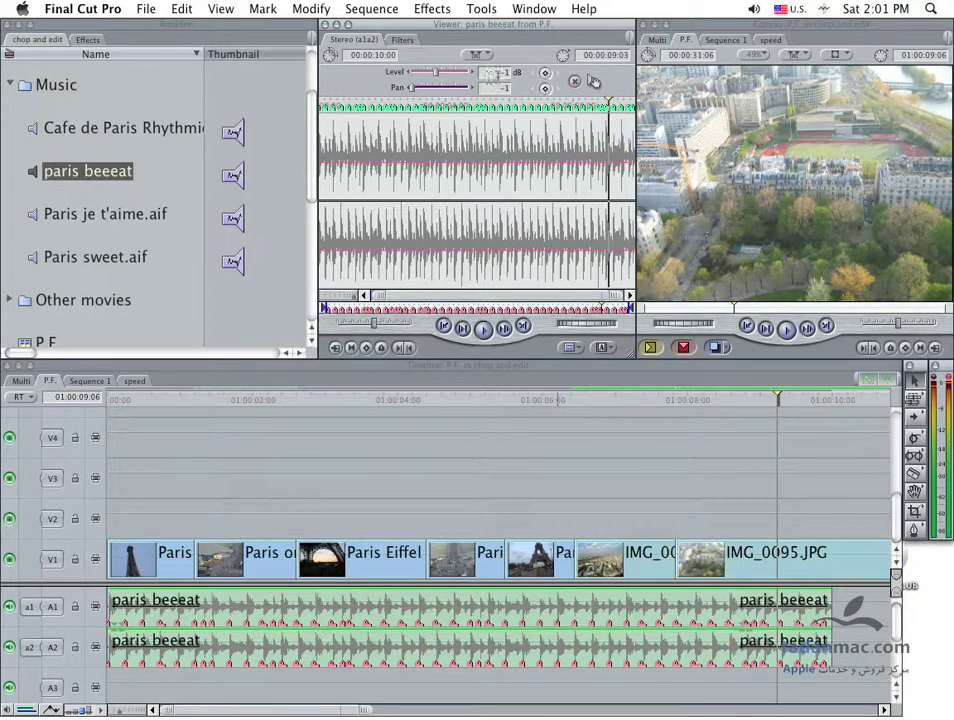
drag(437, 72, 446, 72)
click(263, 8)
mouse_move(300, 180)
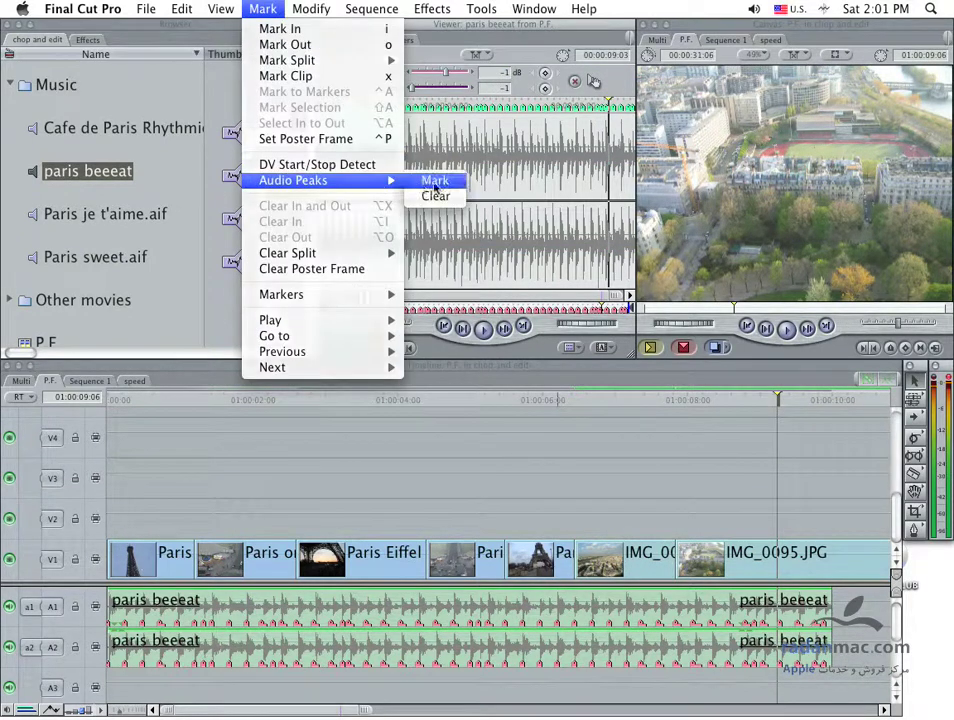
click(434, 182)
Set paris beeeat to 2 dB and run Mark > Audio Peaks > Mark twice
click(611, 193)
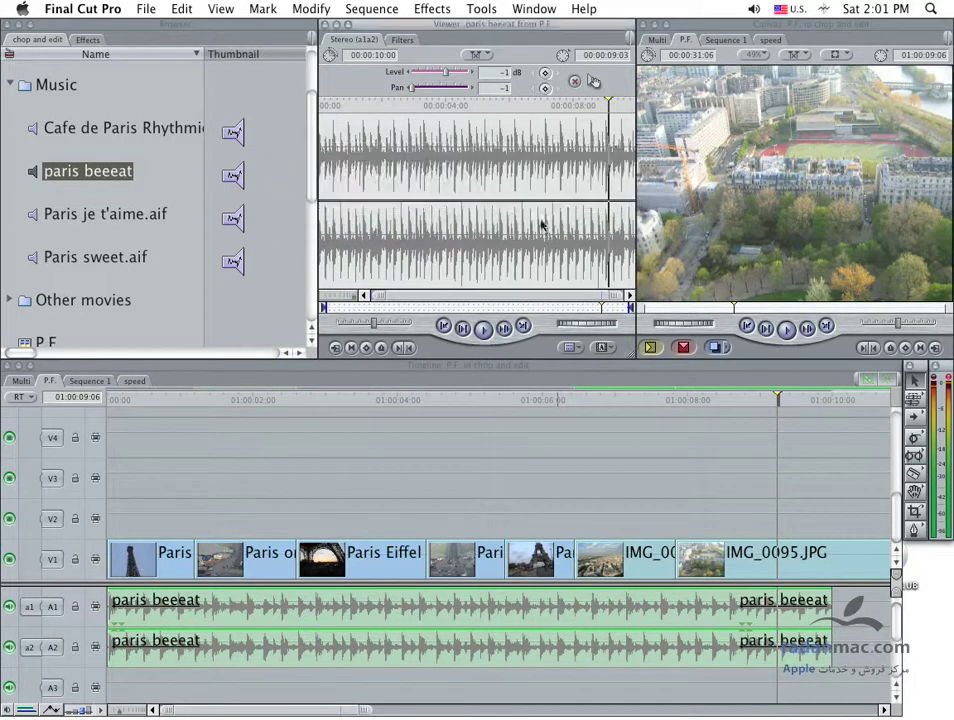
click(492, 72)
text(0)
click(265, 8)
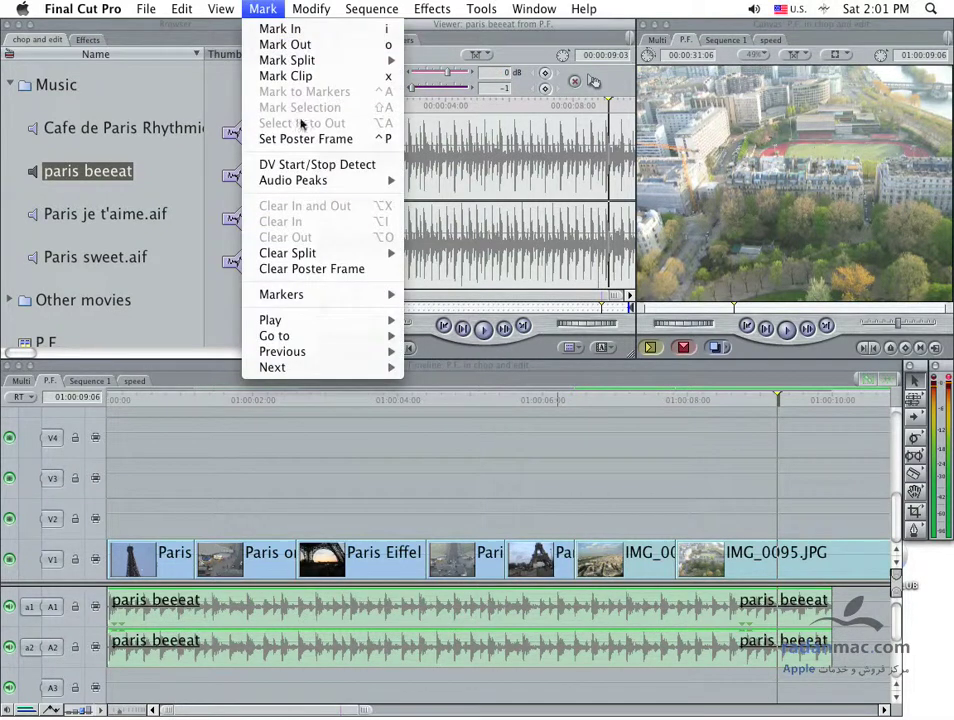
mouse_move(334, 183)
click(445, 183)
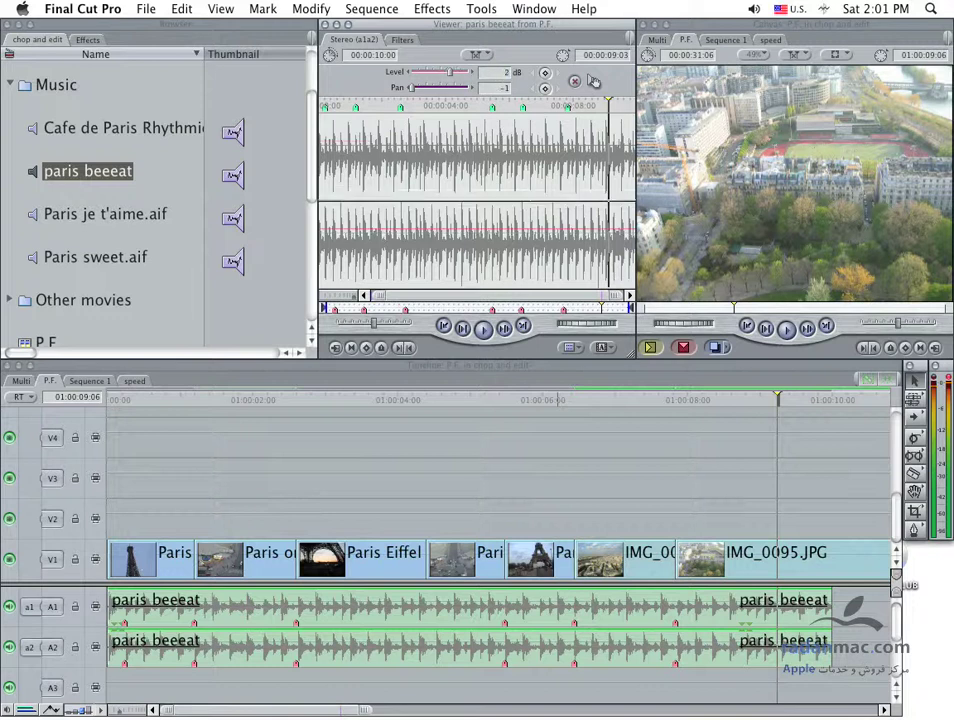
click(265, 8)
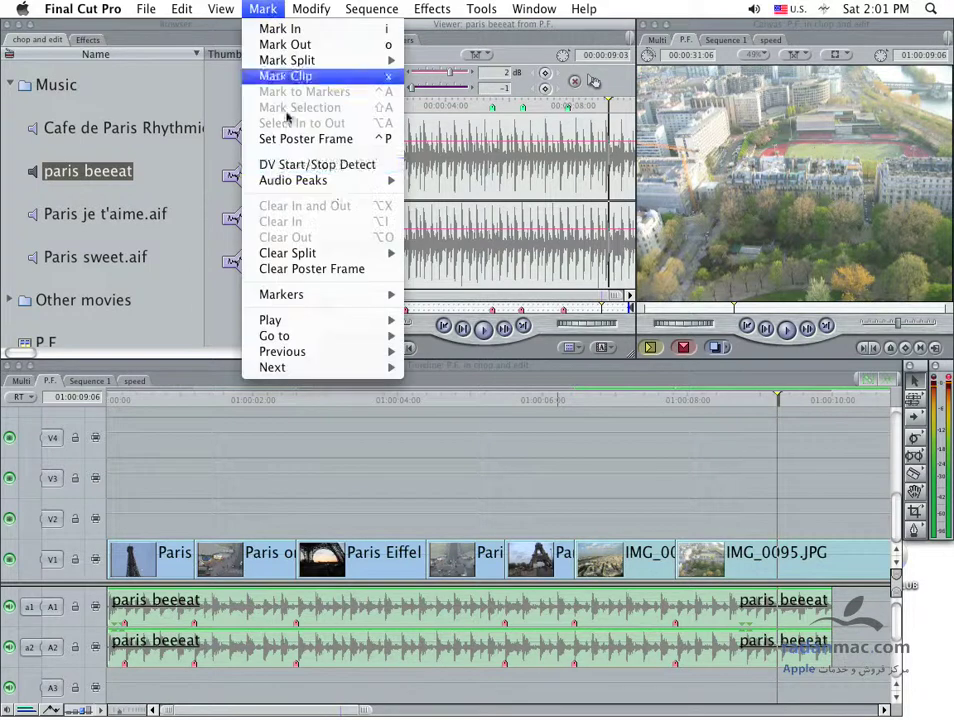
mouse_move(334, 181)
click(455, 183)
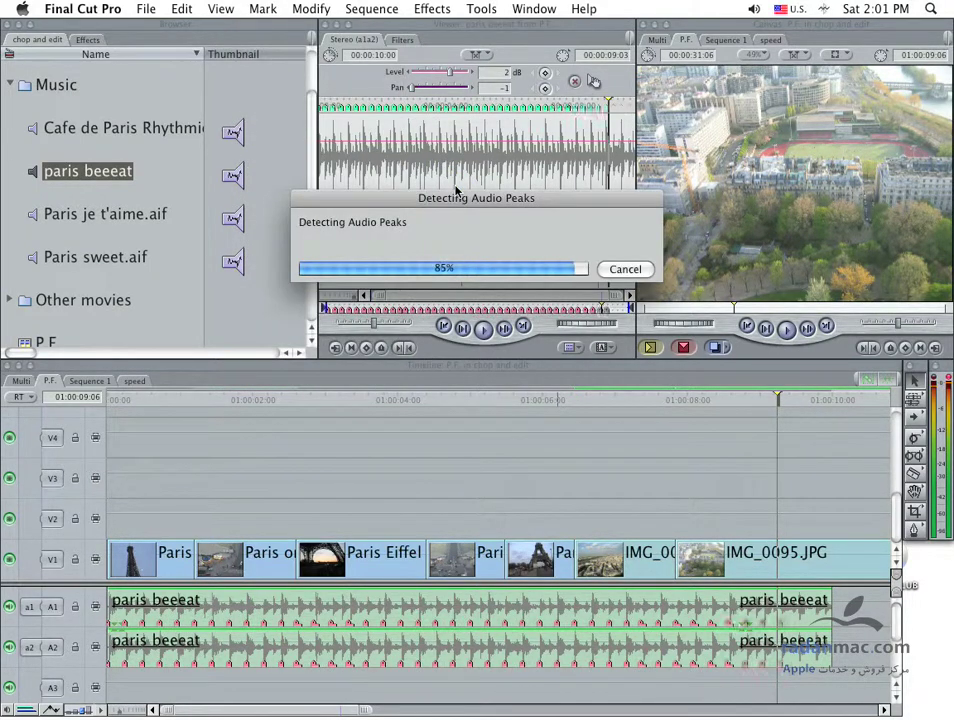
Trim the eight V1 clips, including IMG_0095.JPG and IMG_0100.JPG, to end on successive beat markers
click(211, 400)
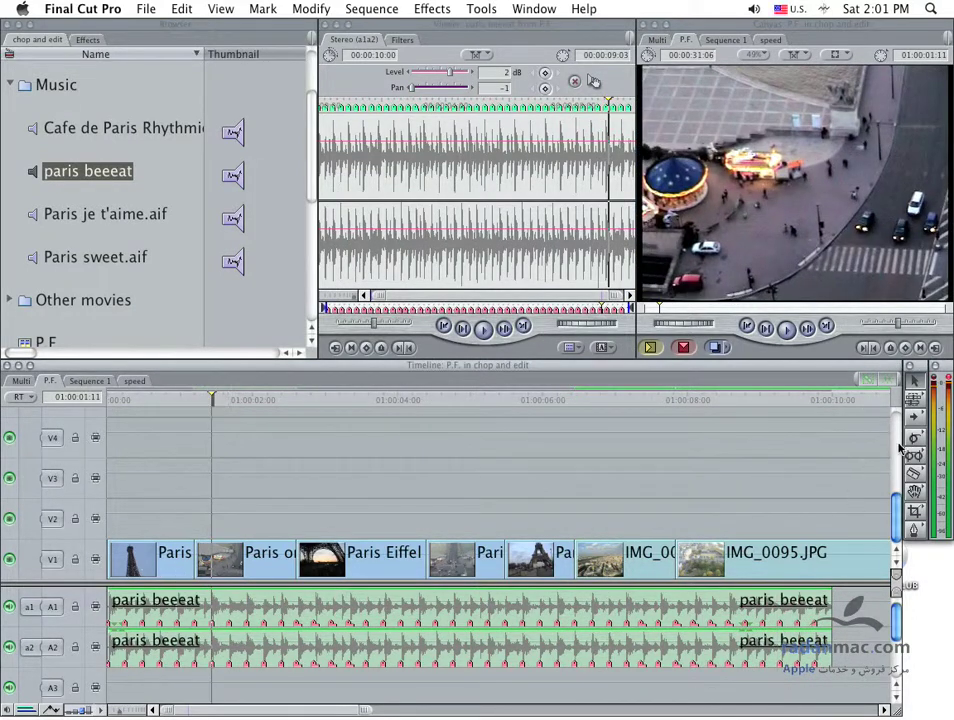
key(r)
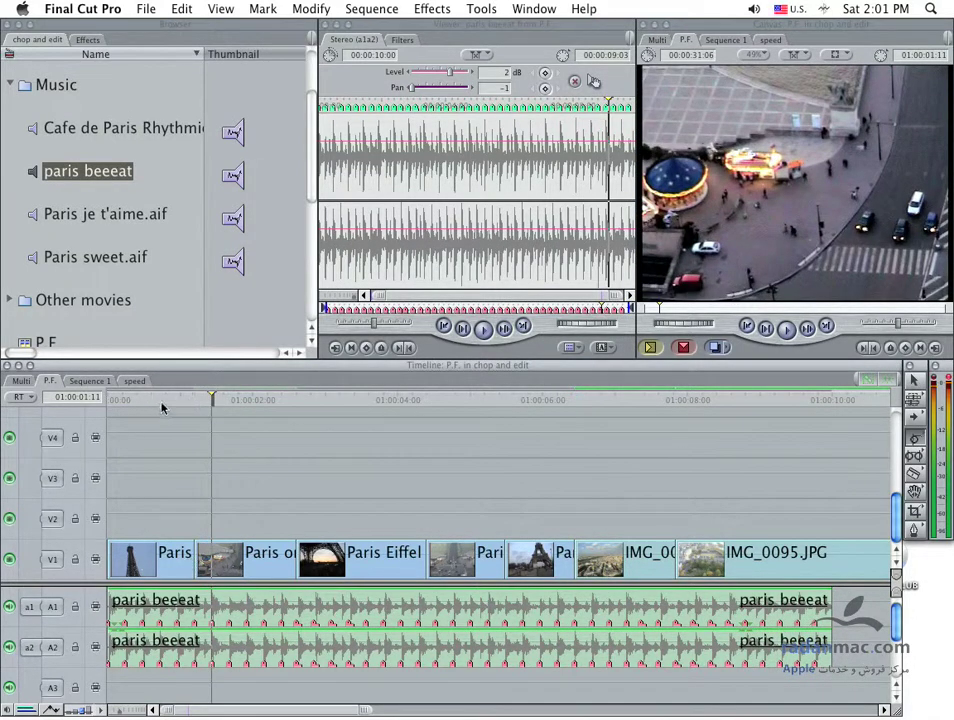
click(143, 399)
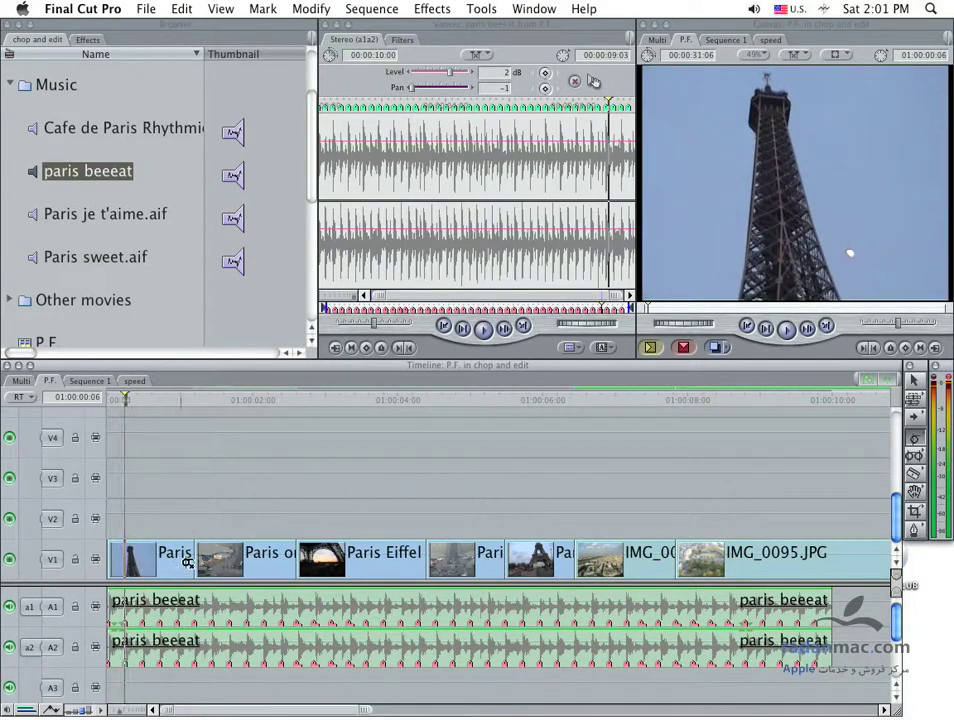
drag(170, 560, 121, 560)
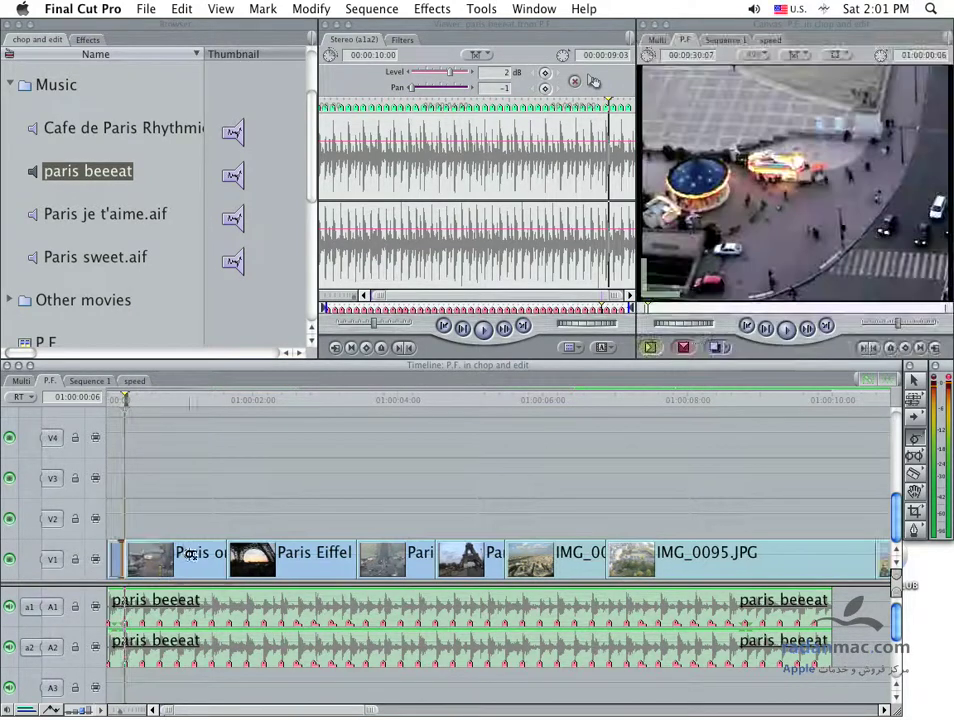
drag(228, 556, 141, 556)
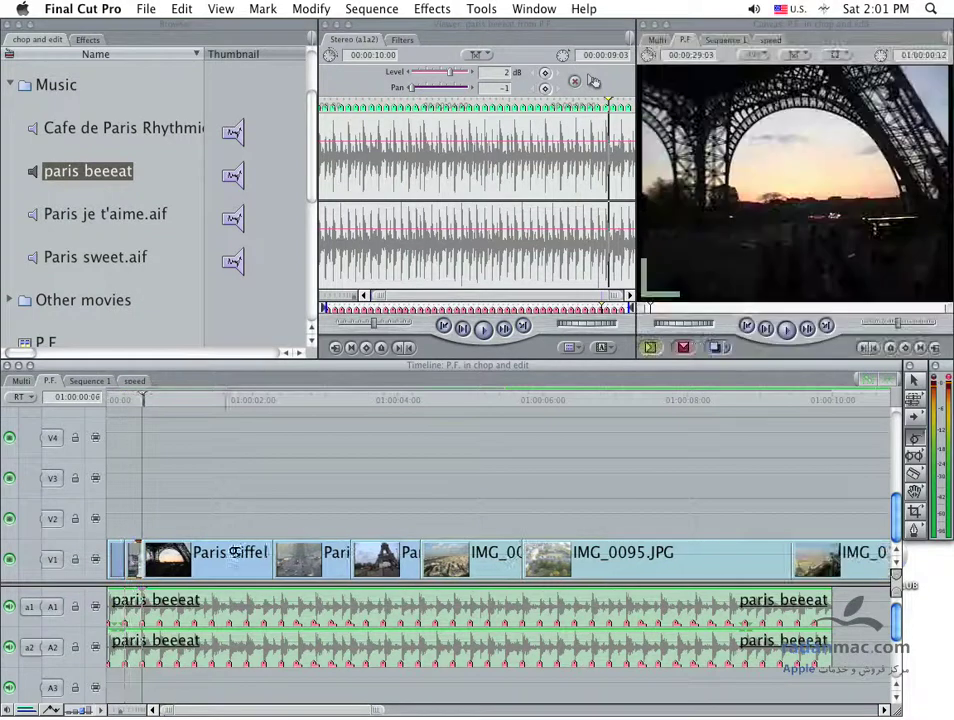
drag(270, 552, 198, 558)
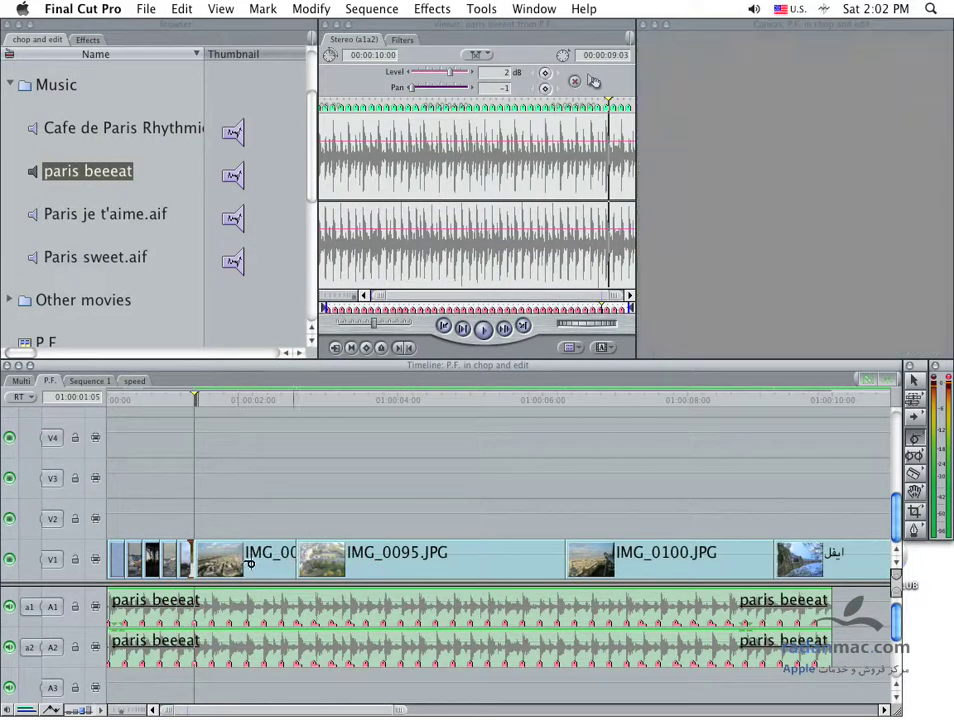
drag(293, 560, 211, 560)
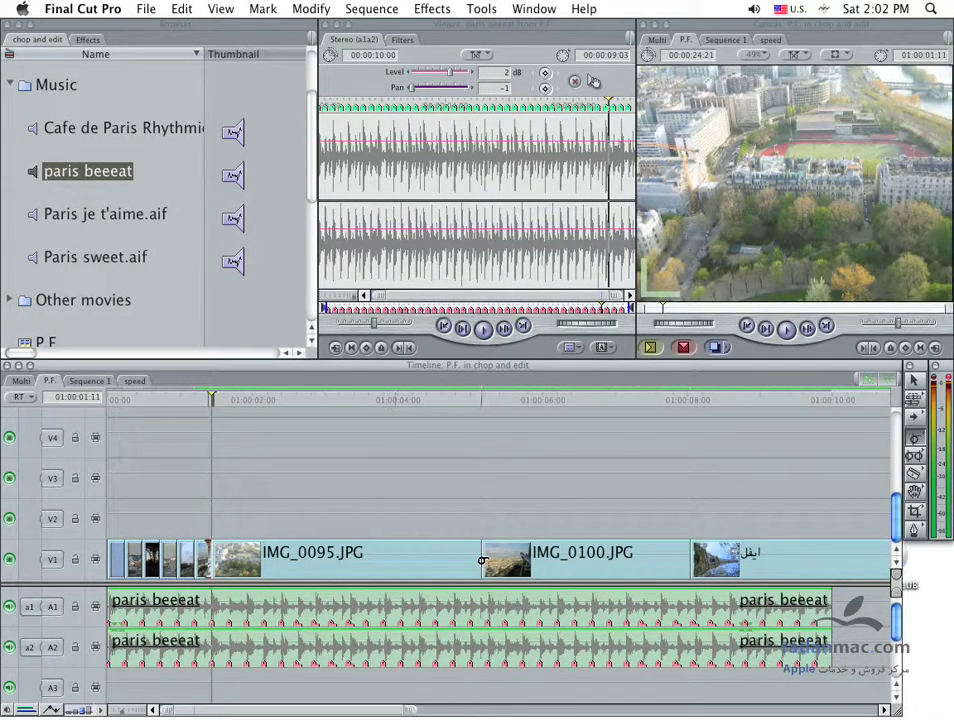
drag(478, 560, 226, 562)
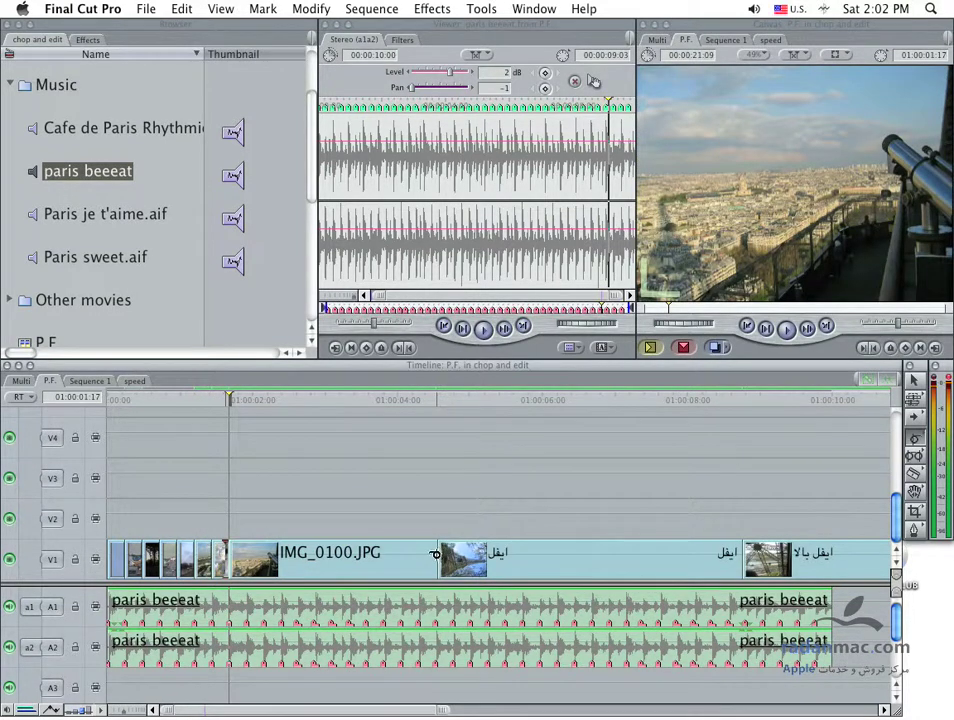
drag(436, 553, 246, 552)
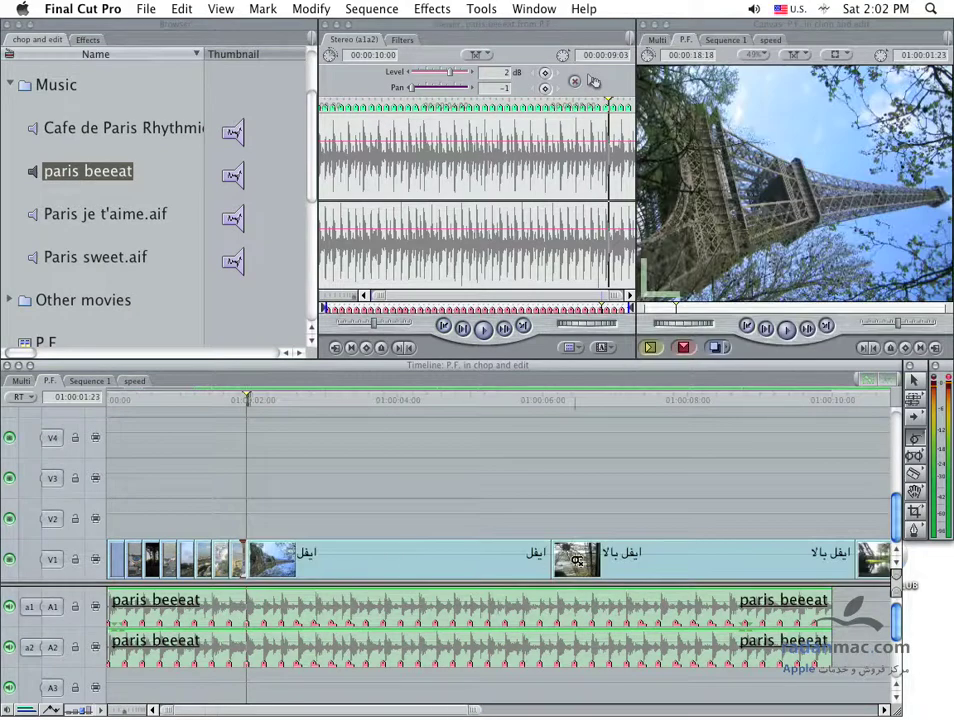
mouse_move(551, 560)
mouse_down()
mouse_move(270, 574)
mouse_move(316, 560)
mouse_move(262, 560)
mouse_move(280, 564)
mouse_up()
drag(470, 558, 369, 540)
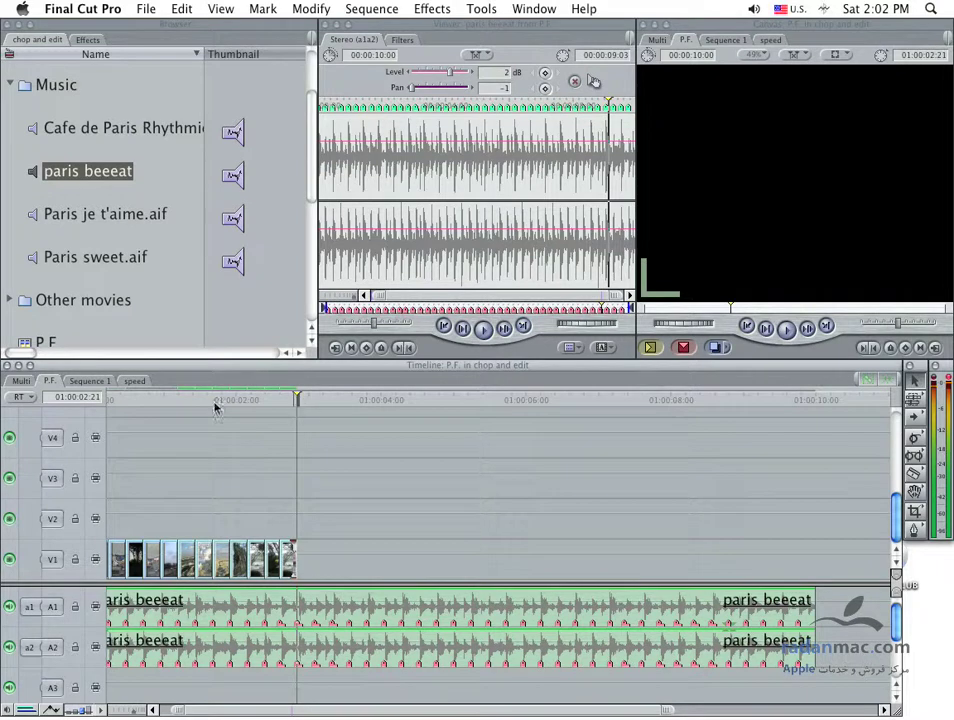
Play the rapid-cut sequence from the start, then park the playhead at 01:00:01:17
drag(218, 400, 3, 410)
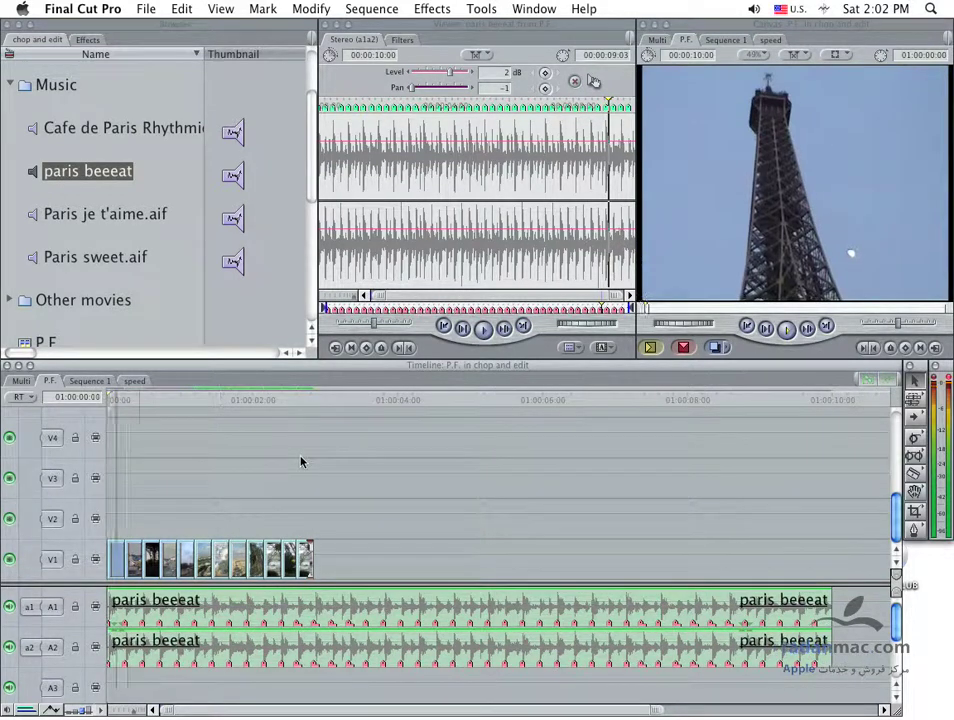
key(space)
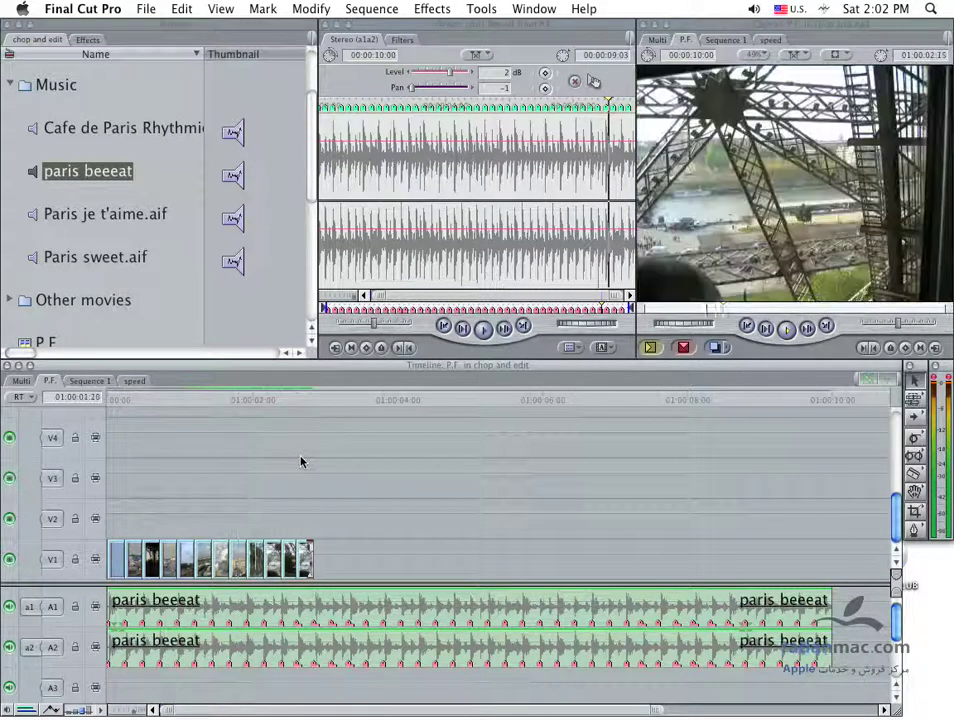
drag(330, 412, 229, 405)
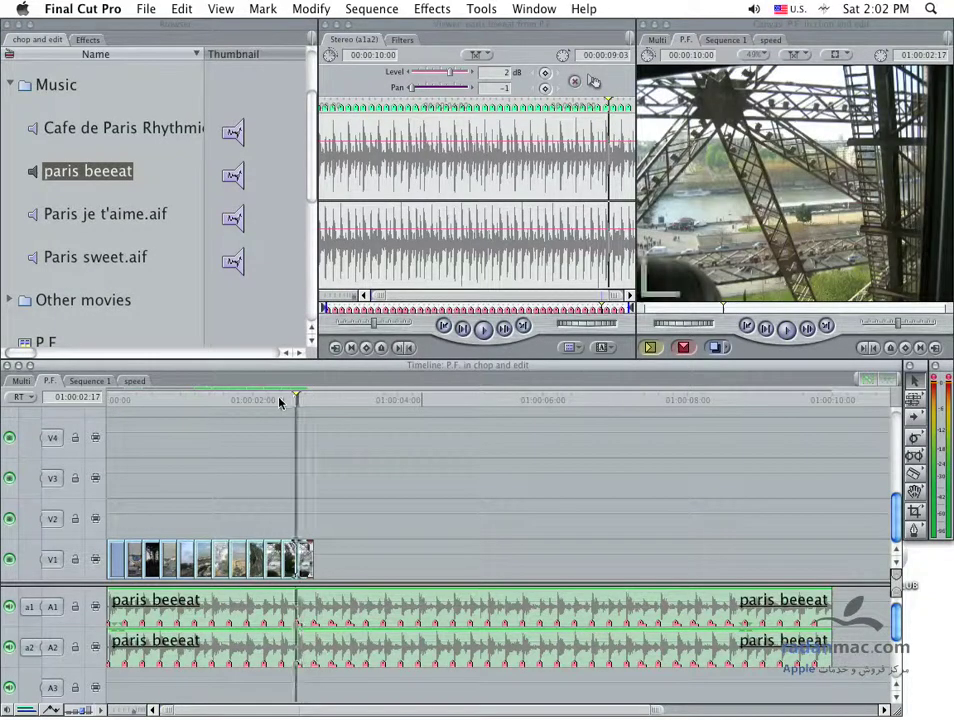
Lower the paris beeeat music level from 2 dB to 1 dB
click(522, 155)
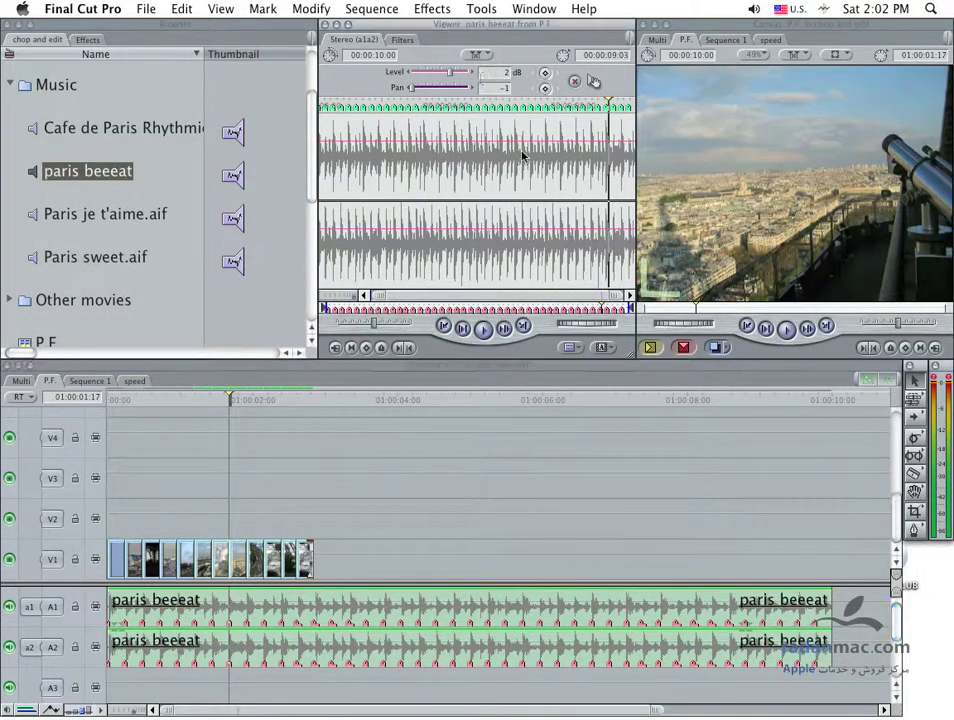
key(ctrl+minus)
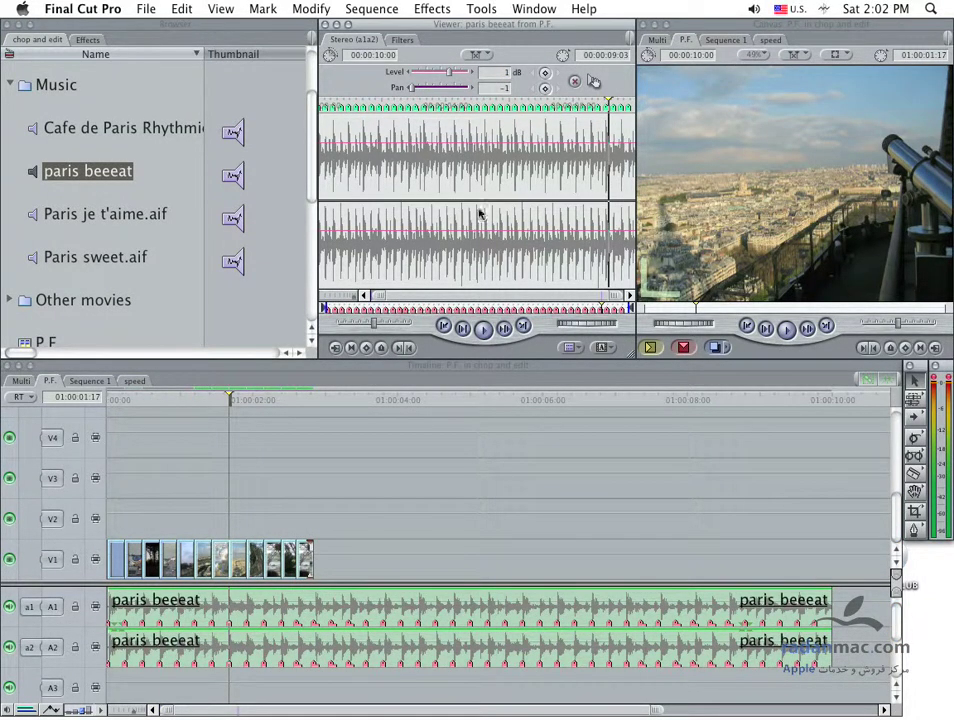
click(263, 8)
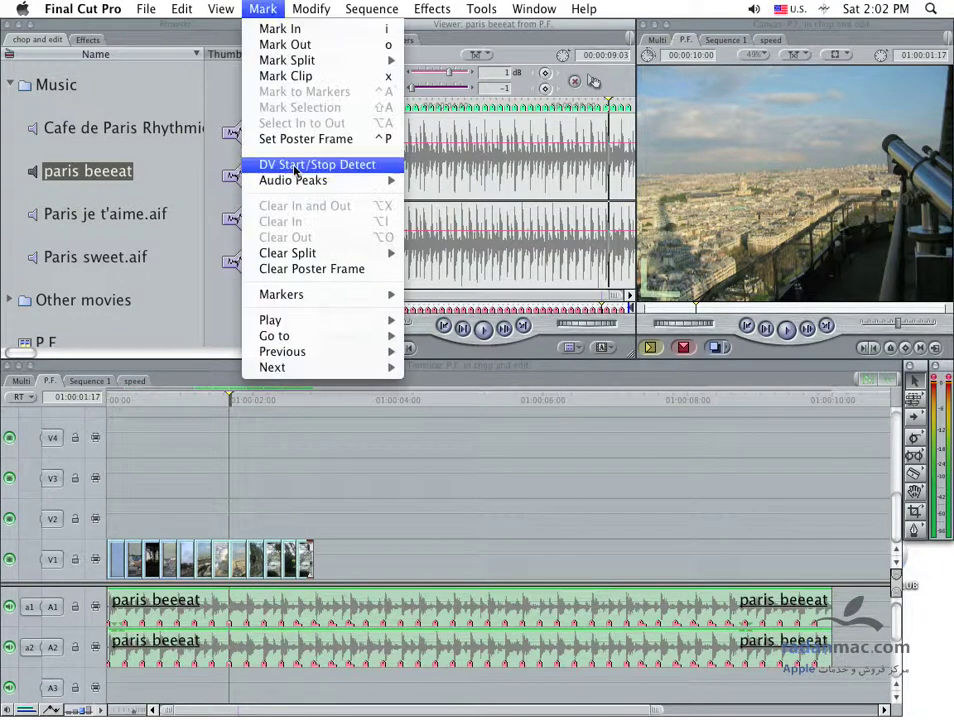
mouse_move(330, 180)
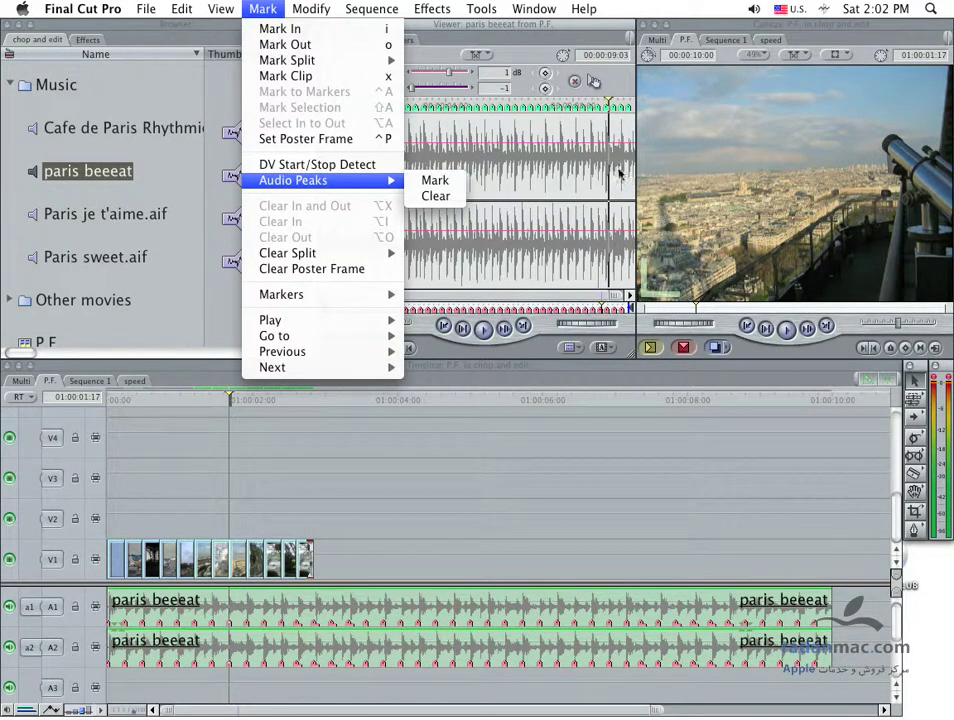